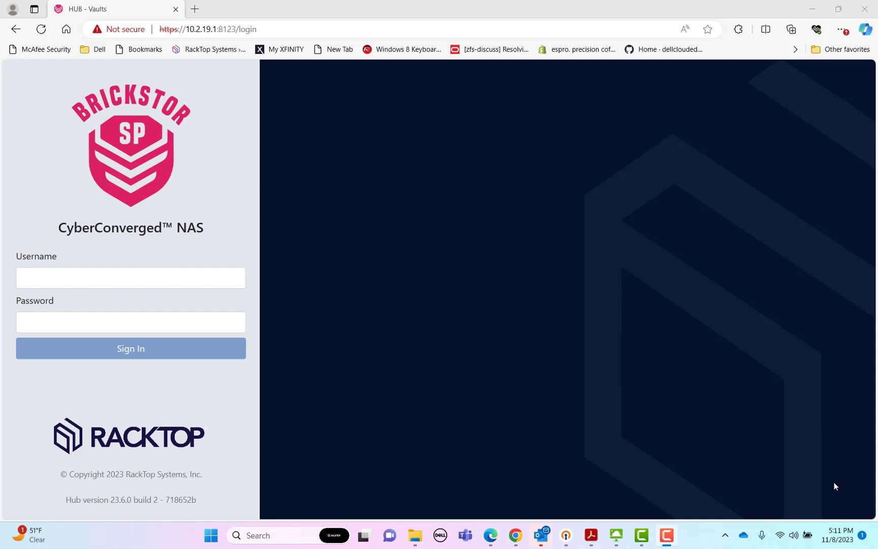
Sign in to the Hub with the saved administrator username and its password
click(187, 281)
text(jha)
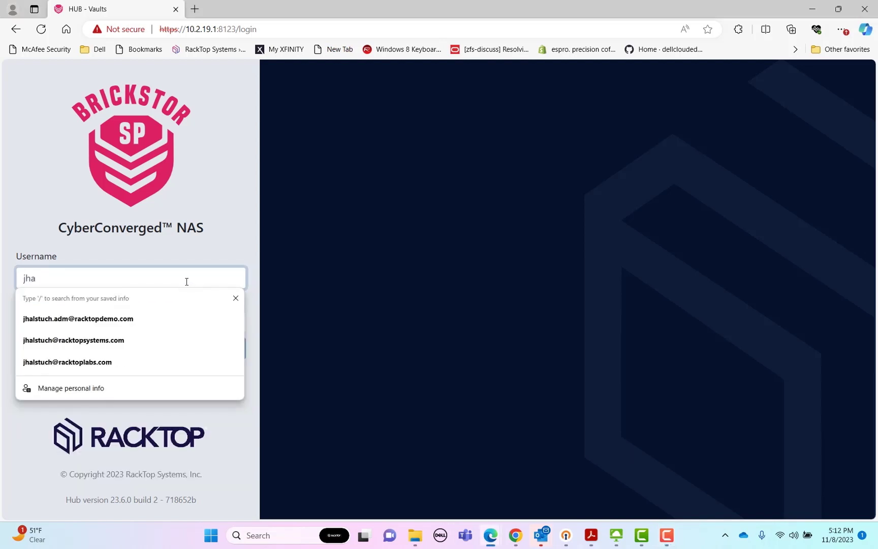
key(Down)
key(Return)
text(*******)
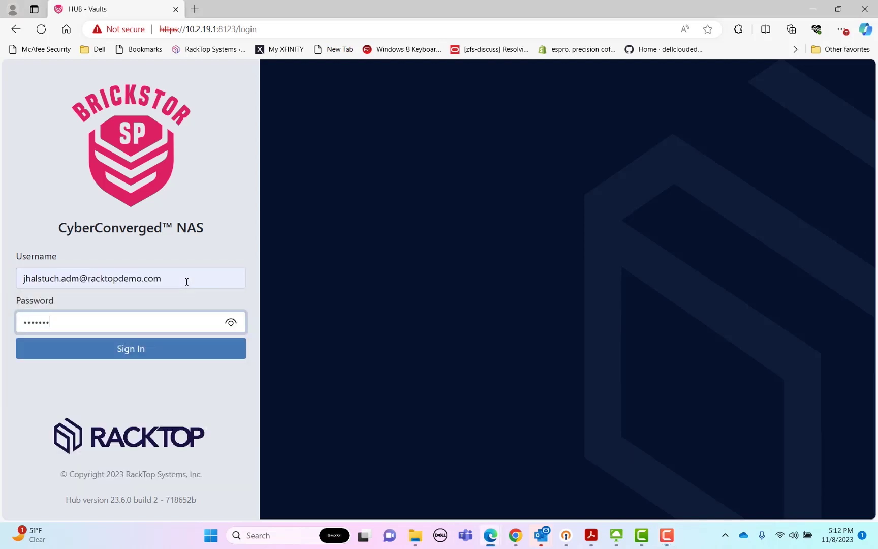
key(Return)
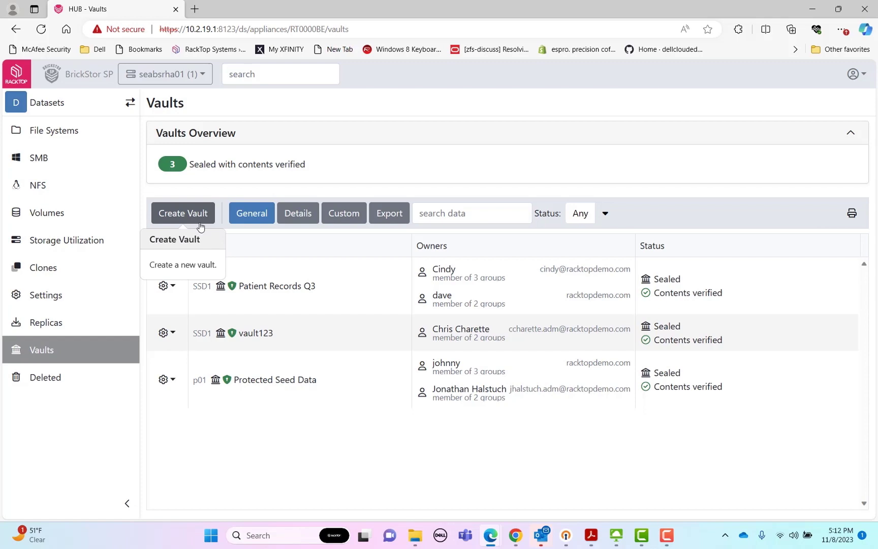
Start a new vault at path SSD1/security logs october with SMB Share enabled
click(198, 212)
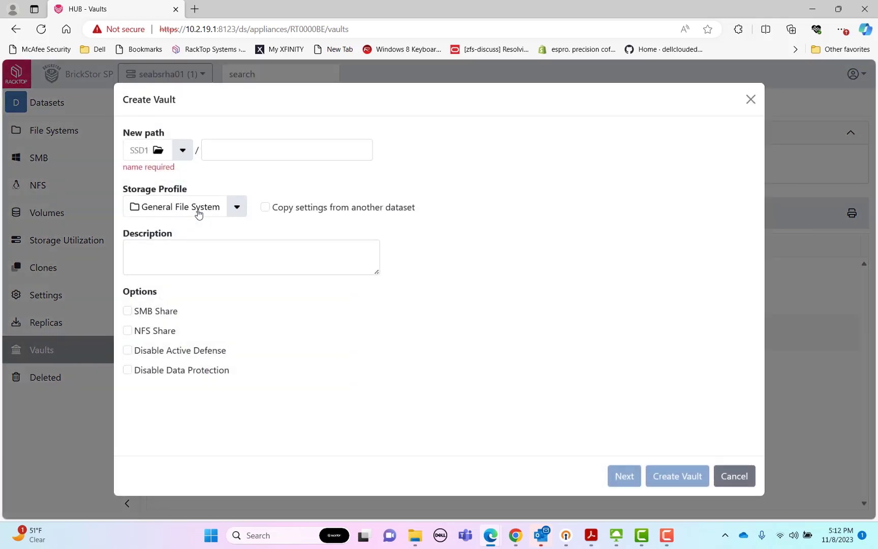
click(227, 154)
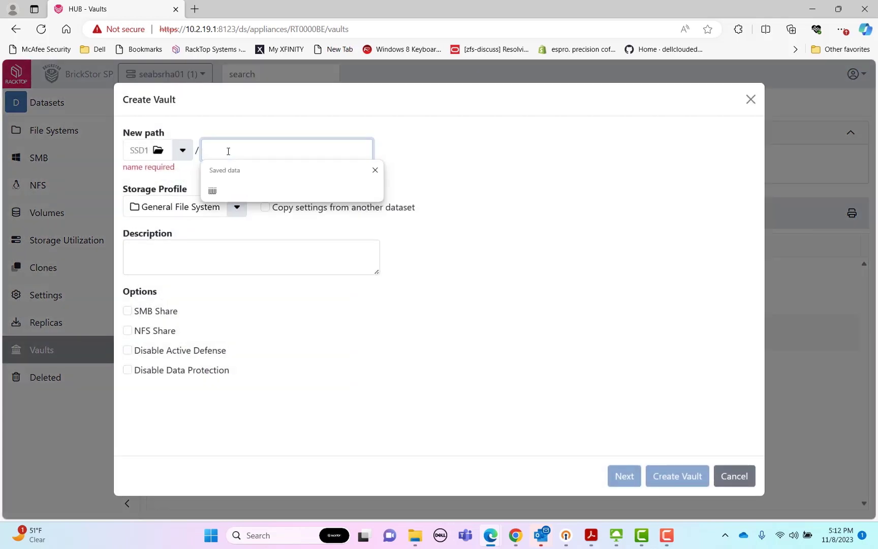
text(sec)
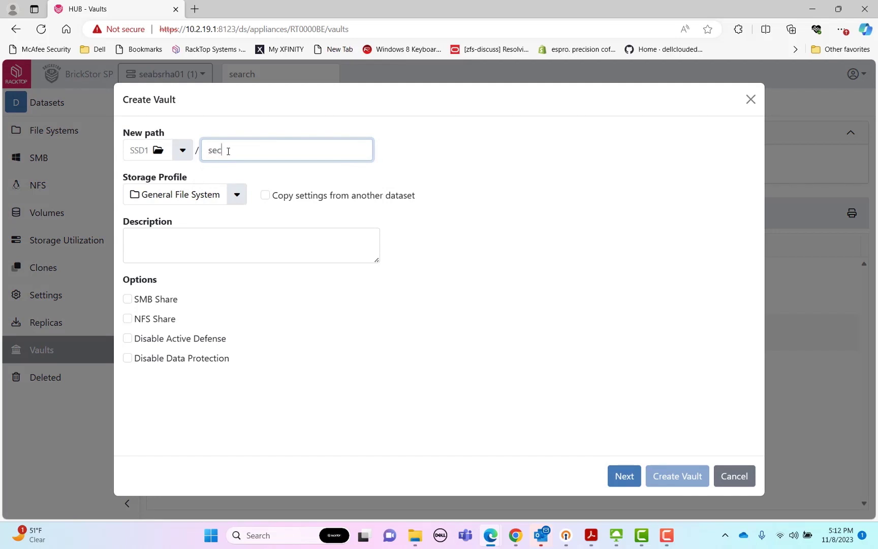
text(urity logs october)
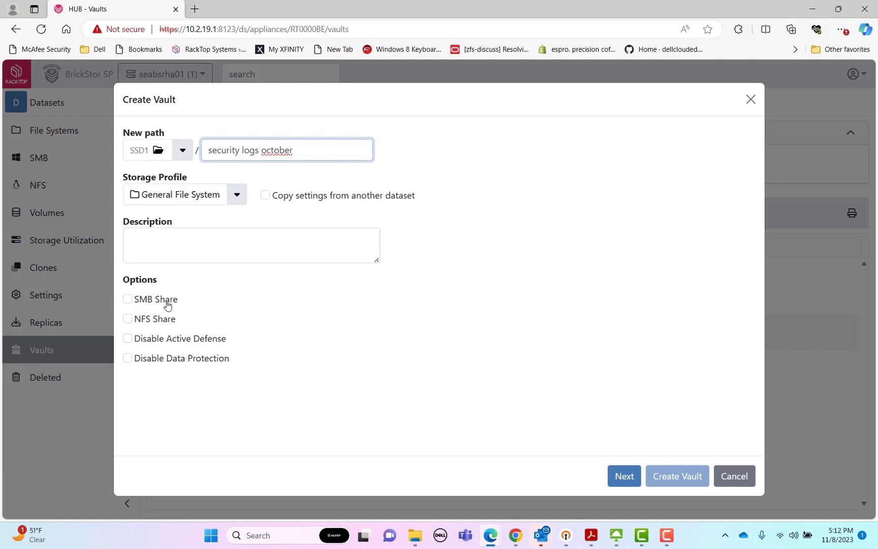
click(168, 305)
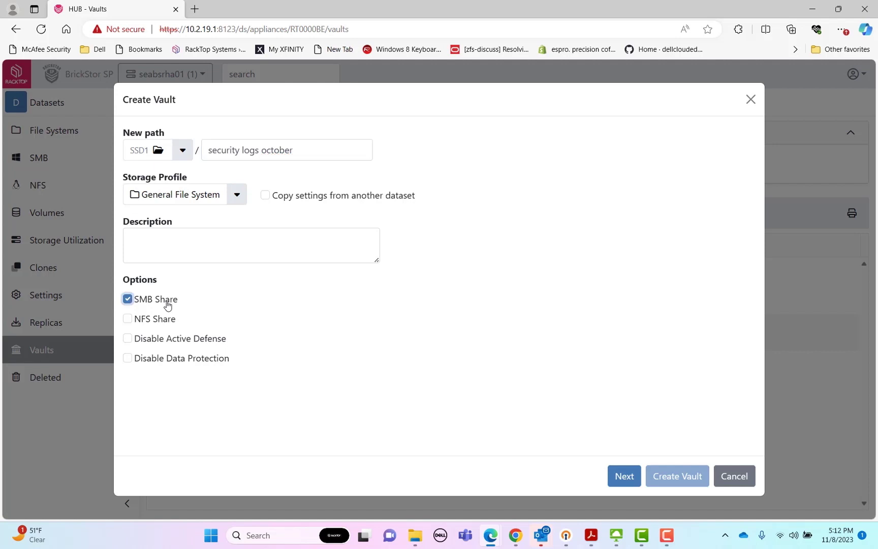
Continue to vault ownership and add the first domain user as an owner
click(624, 475)
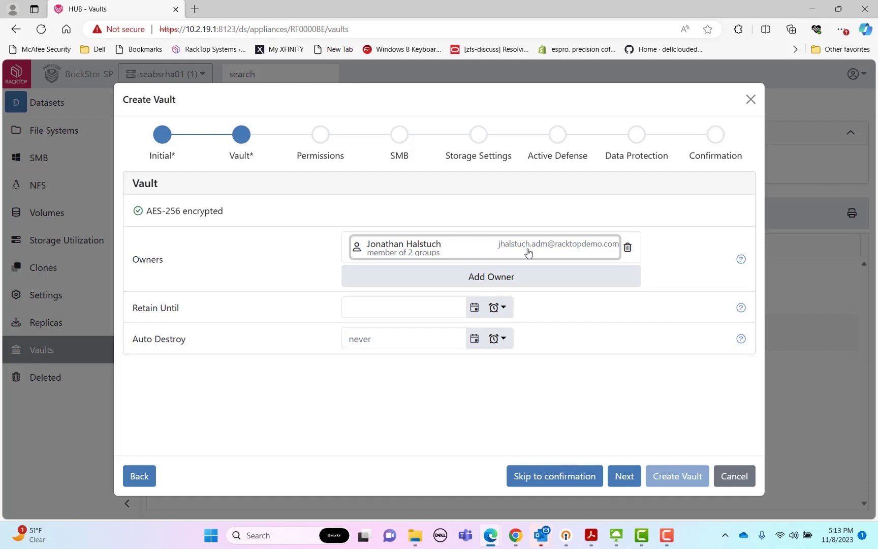
click(549, 276)
text(cond)
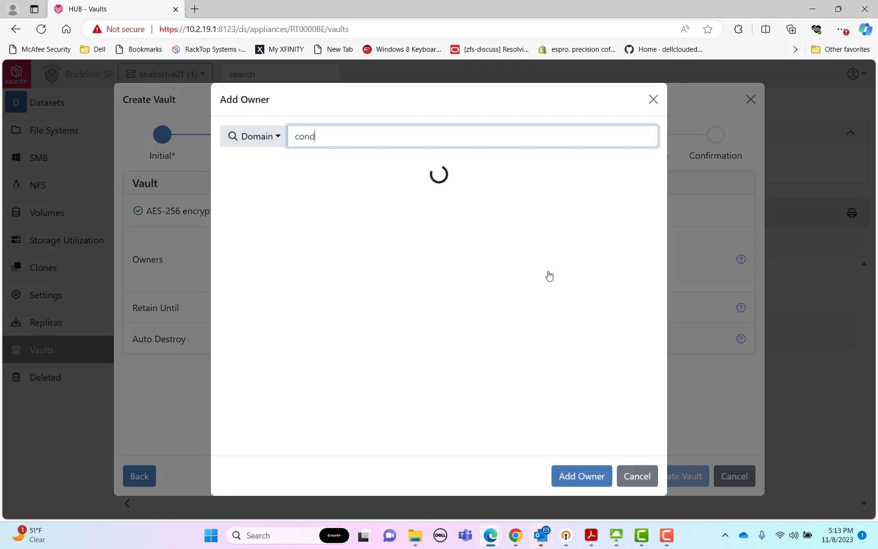
key(BackSpace)
key(BackSpace)
text(indy)
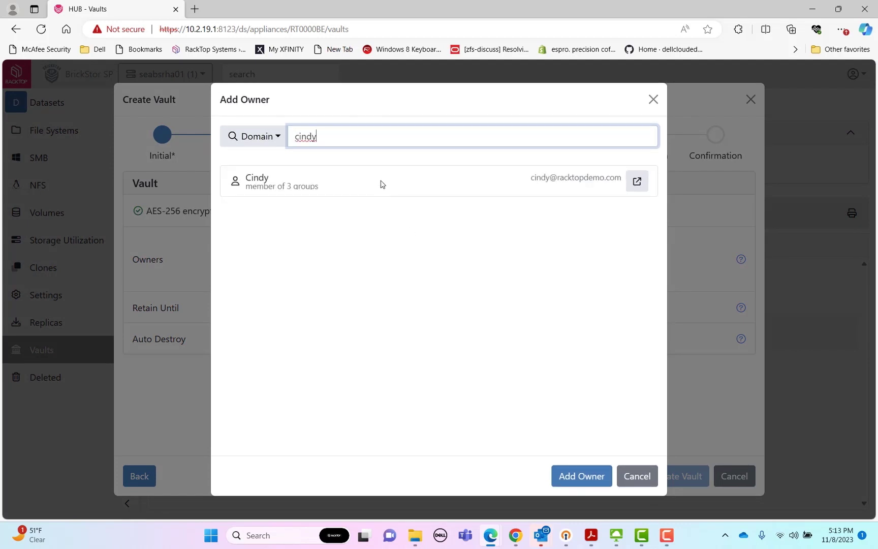
click(381, 183)
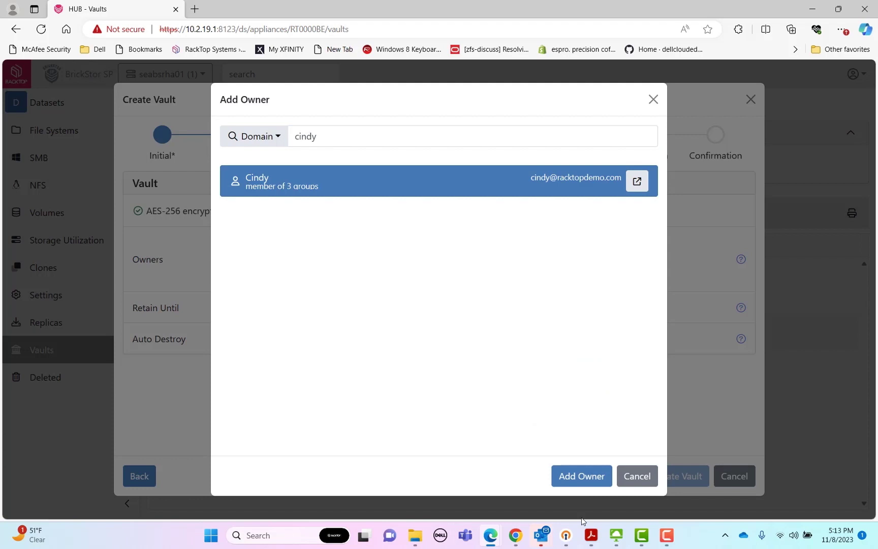
click(580, 478)
Add a second domain user as owner and remove the signed-in administrator
click(492, 316)
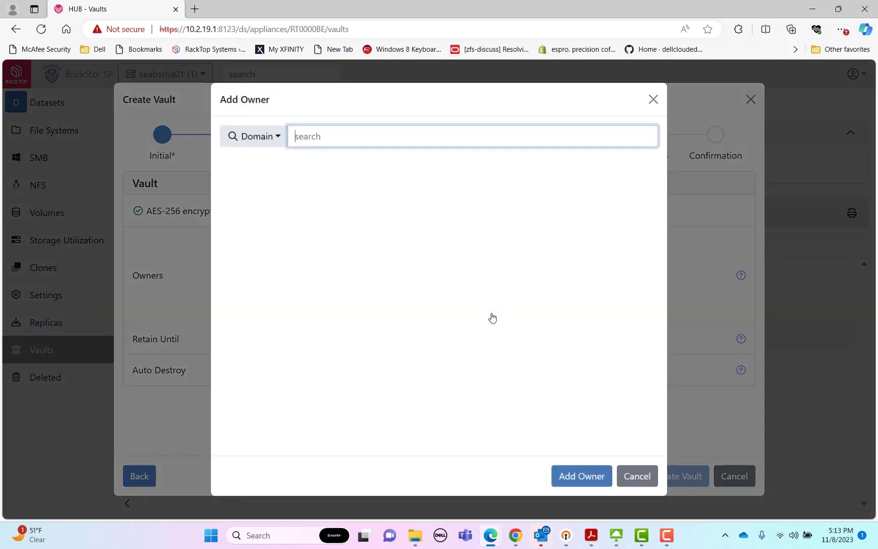
text(dav)
click(416, 182)
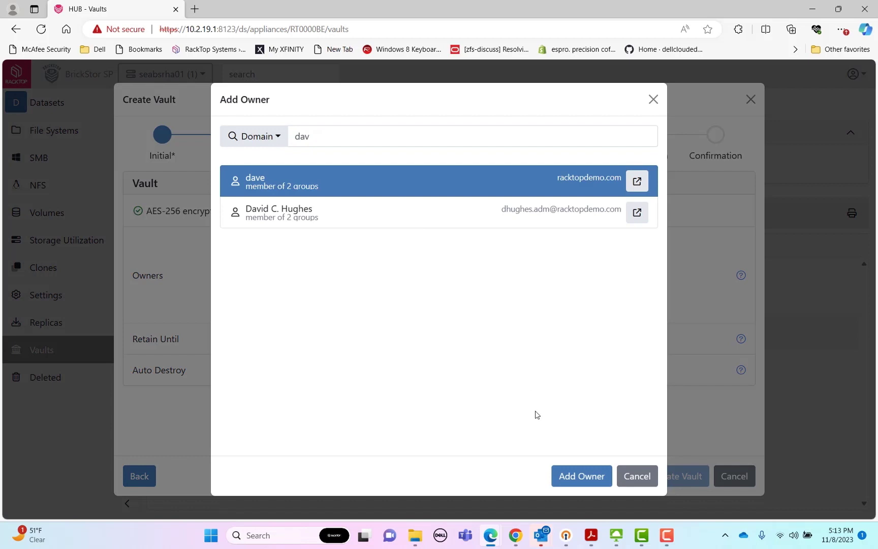
click(579, 476)
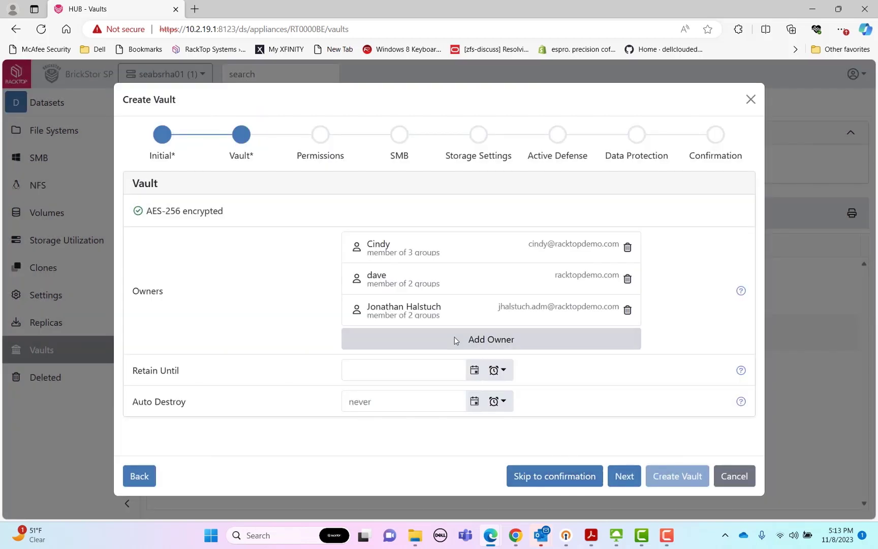
click(628, 310)
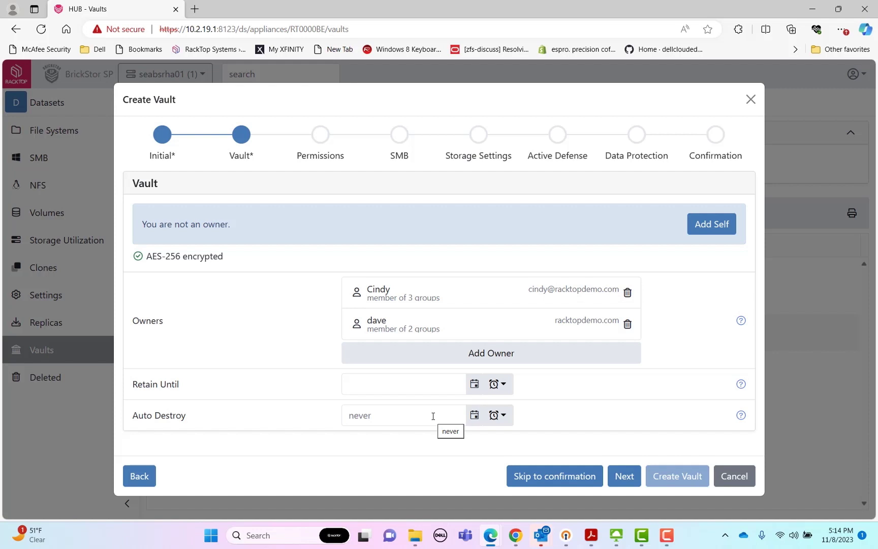
Set Auto Destroy to 90 days, scheduling destruction for 2/6/2024 5:15 PM
click(498, 416)
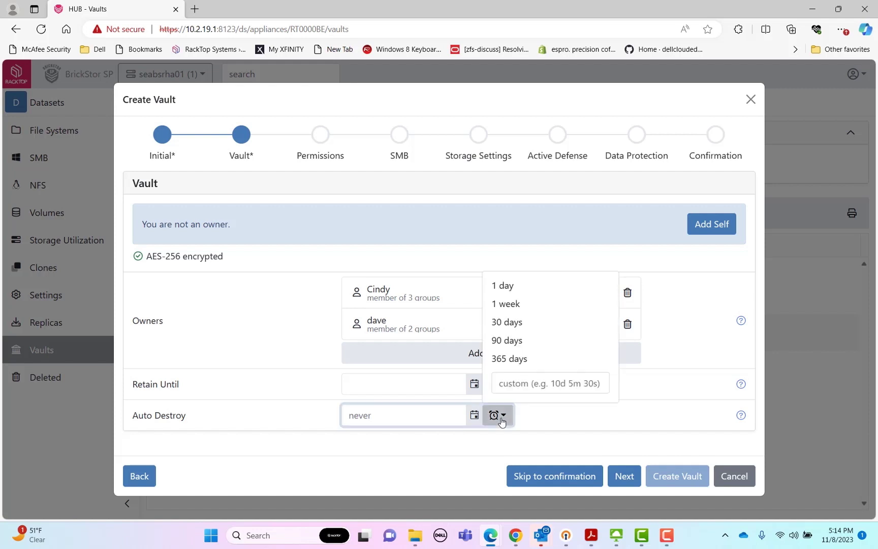
click(506, 340)
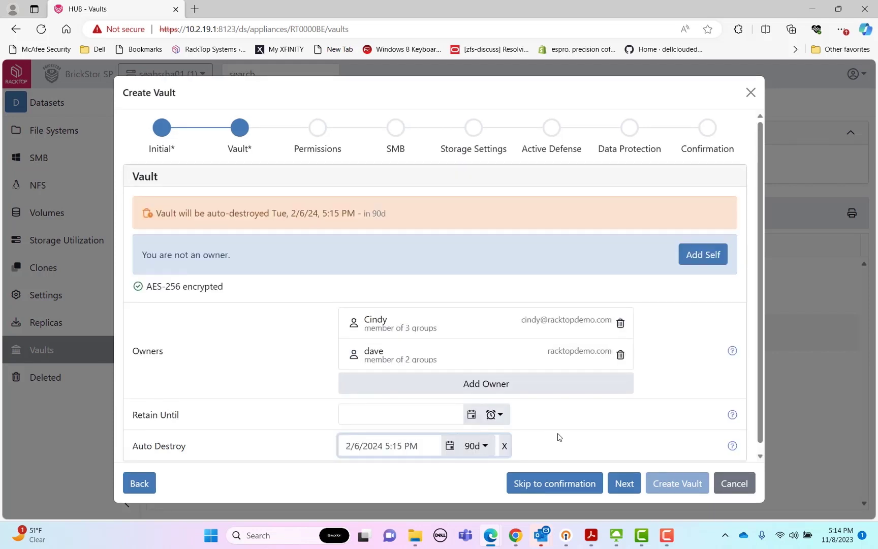
scroll(559, 438, down, 1)
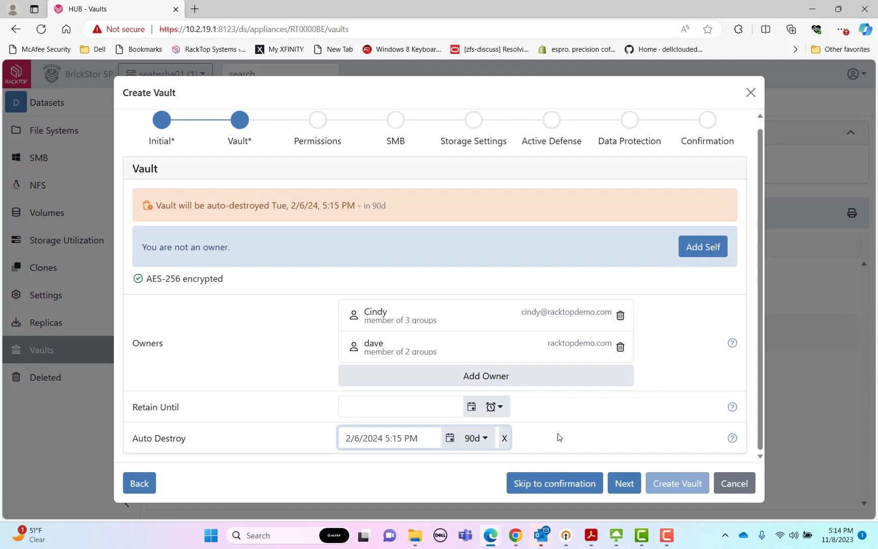
Grant another domain user Read/Write permission on the new vault
click(629, 480)
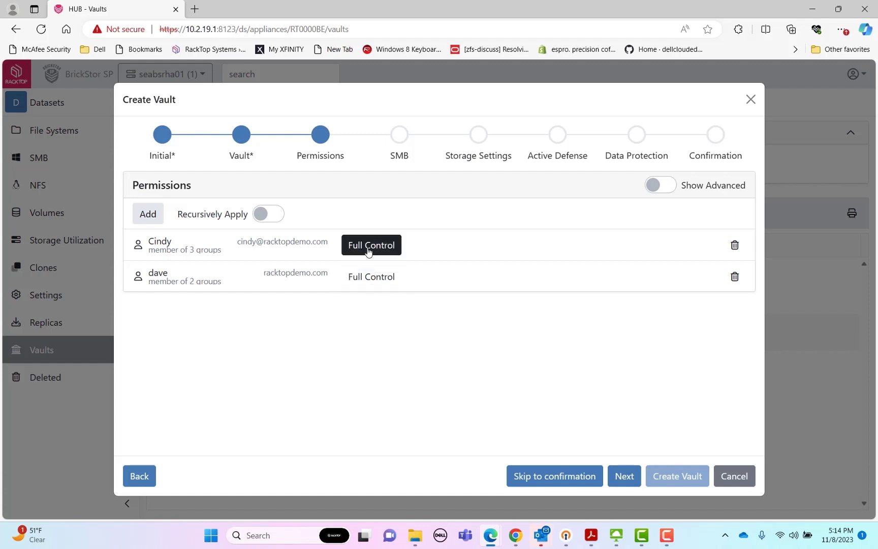
click(149, 214)
text(johnn)
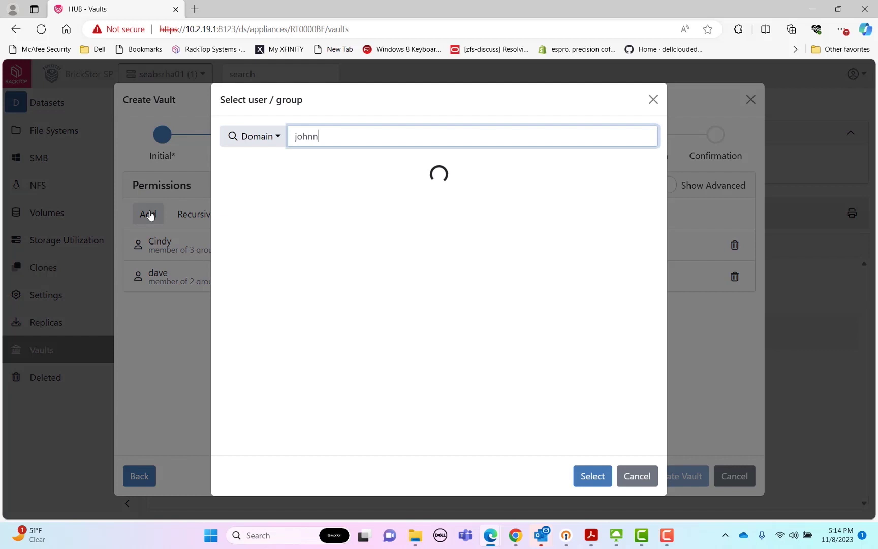
click(253, 177)
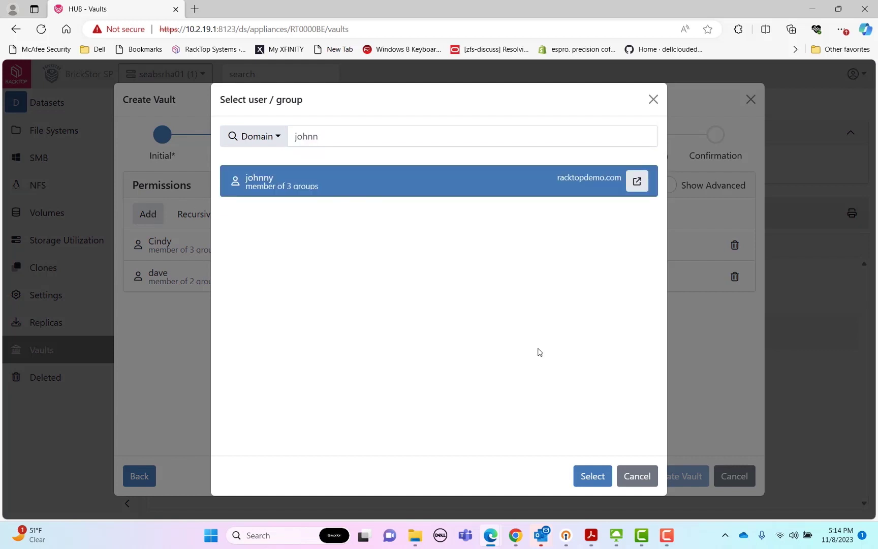
click(588, 471)
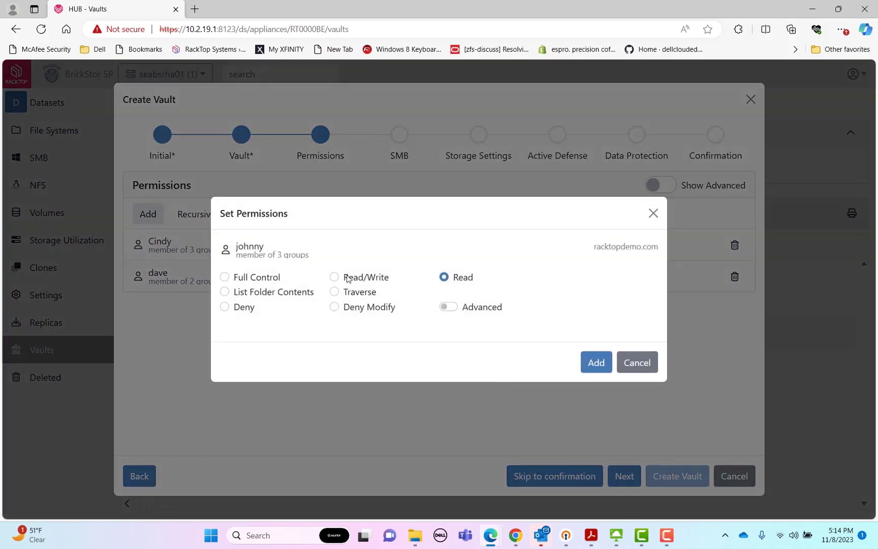
click(347, 278)
click(597, 362)
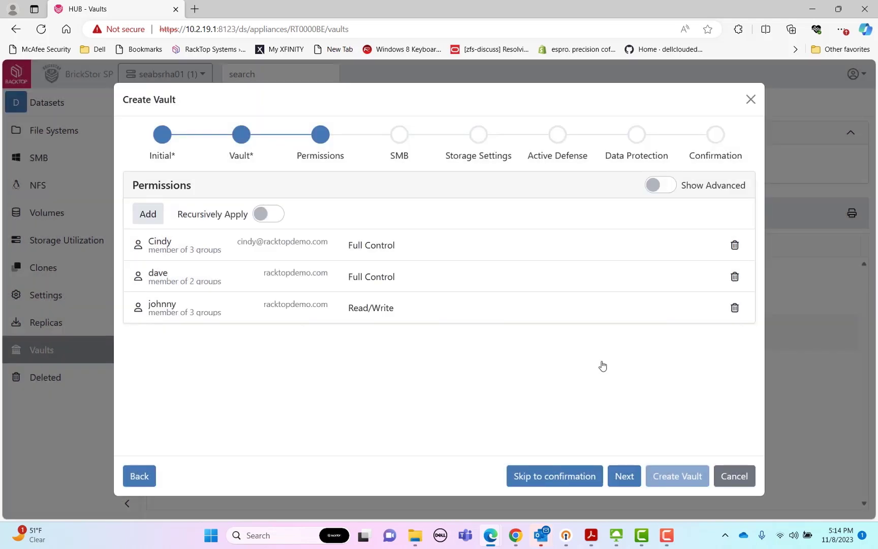
Advance past SMB, storage, Active Defense and data protection pages to the Confirmation summary
click(625, 476)
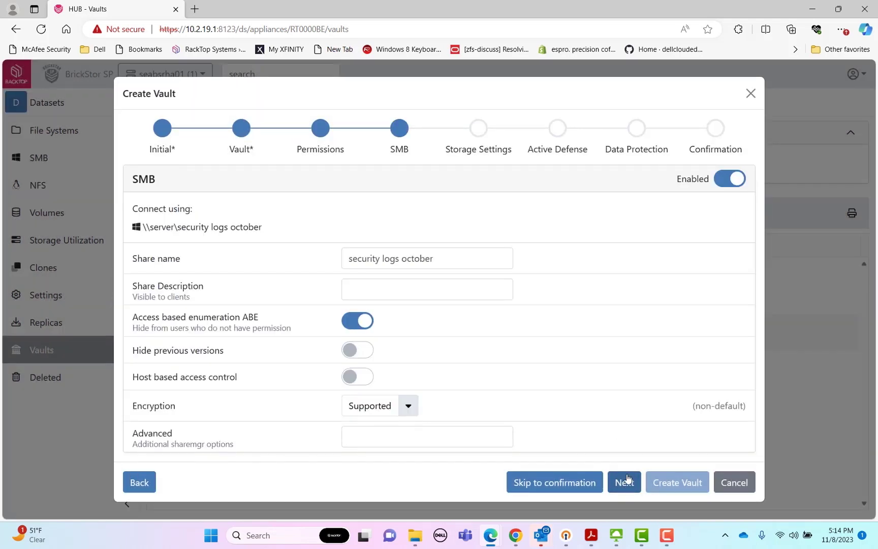
click(629, 479)
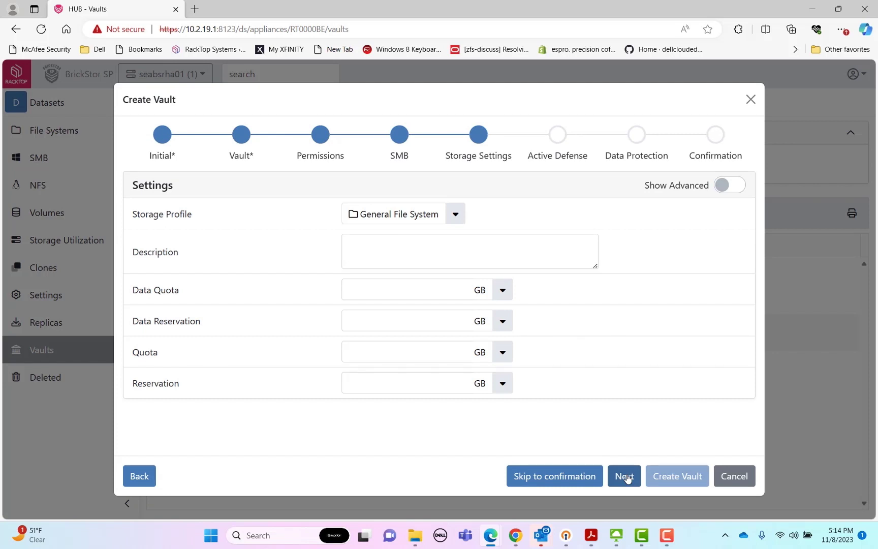
click(628, 479)
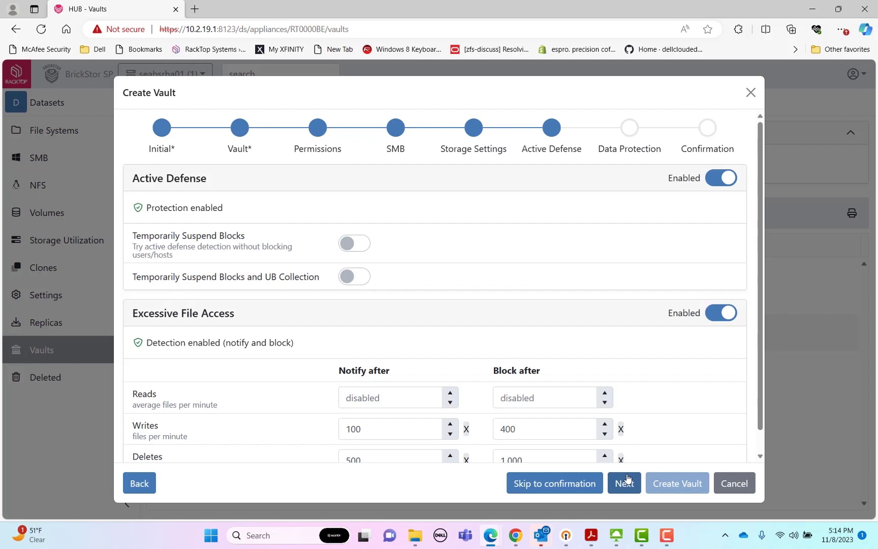
click(633, 488)
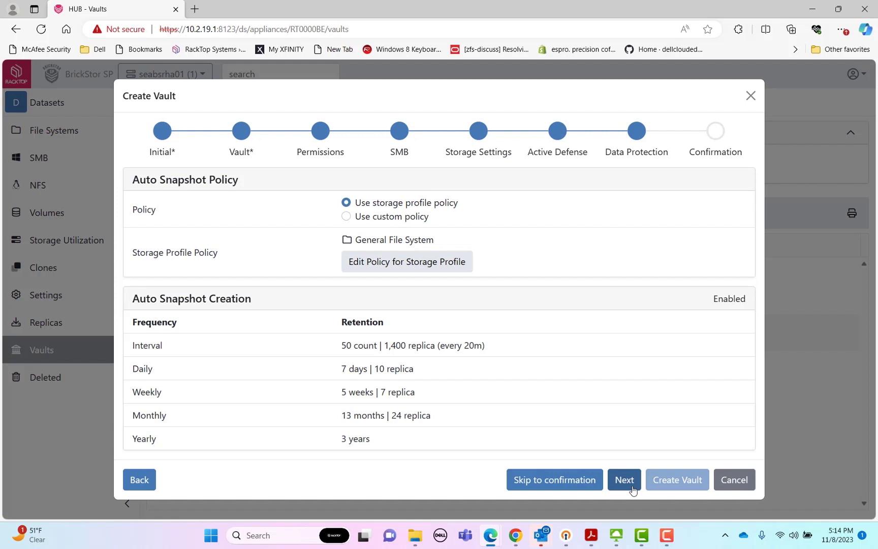
click(633, 488)
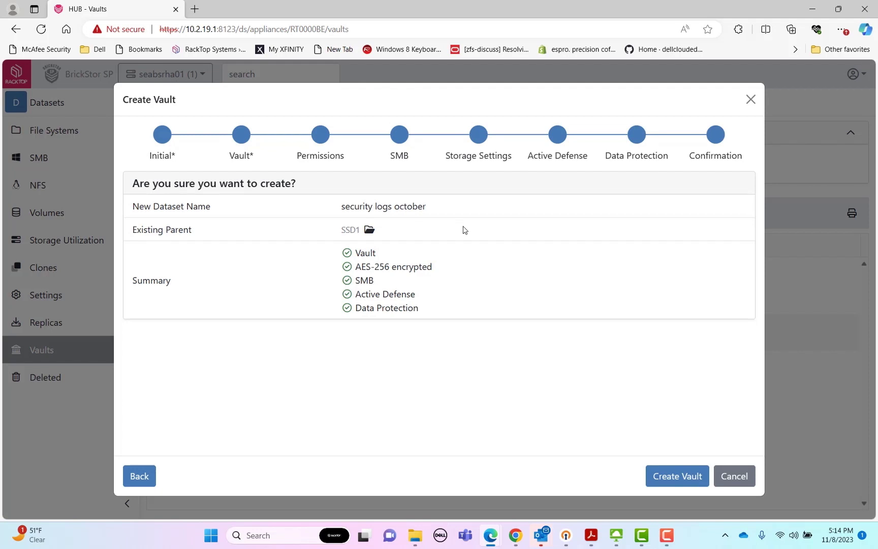
Create the vault, then try generating its manifest and close the access-denied error
click(671, 482)
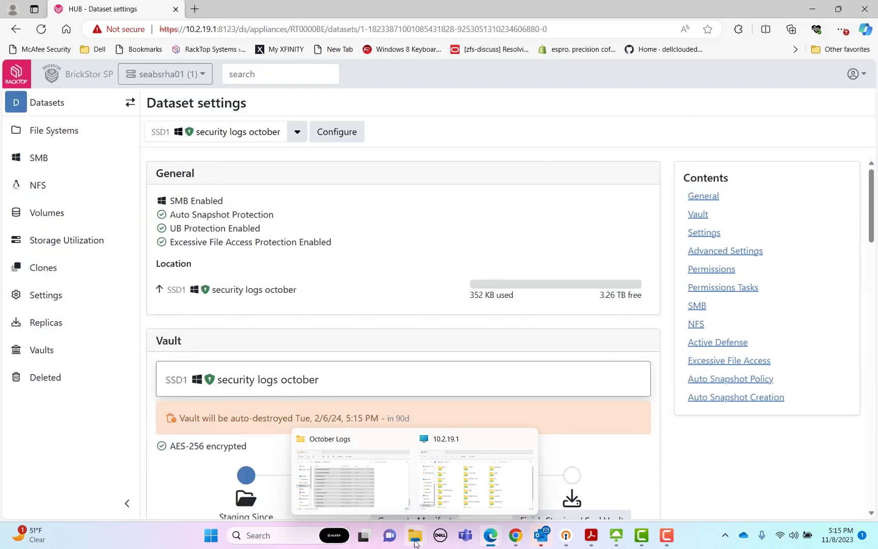
scroll(312, 260, down, 4)
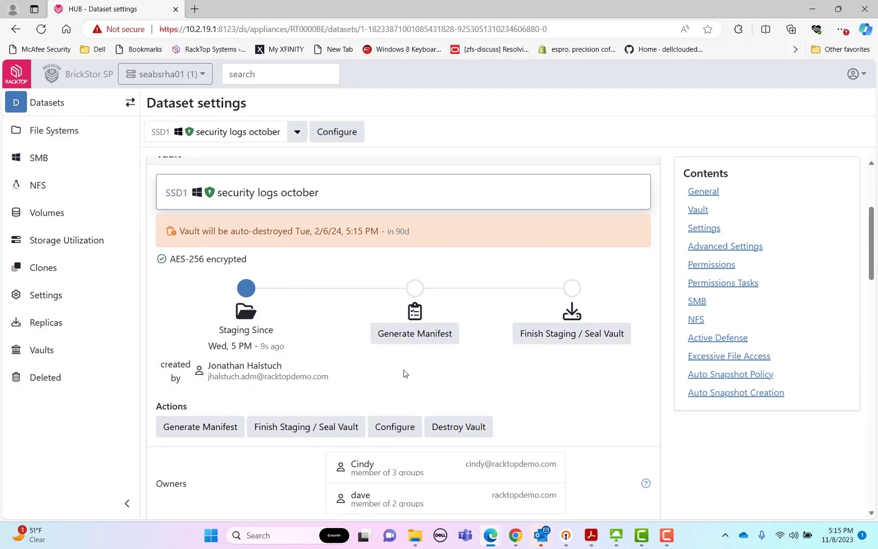
scroll(418, 366, down, 1)
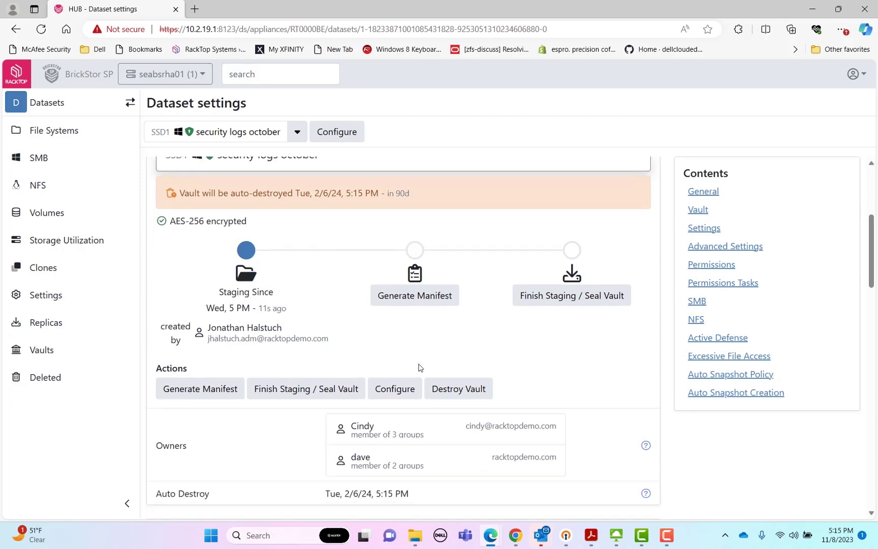
click(422, 294)
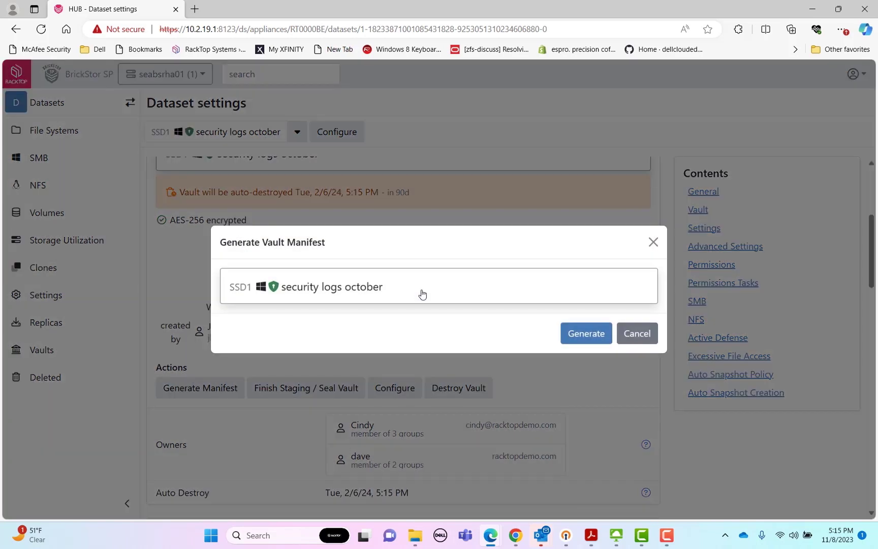
click(577, 337)
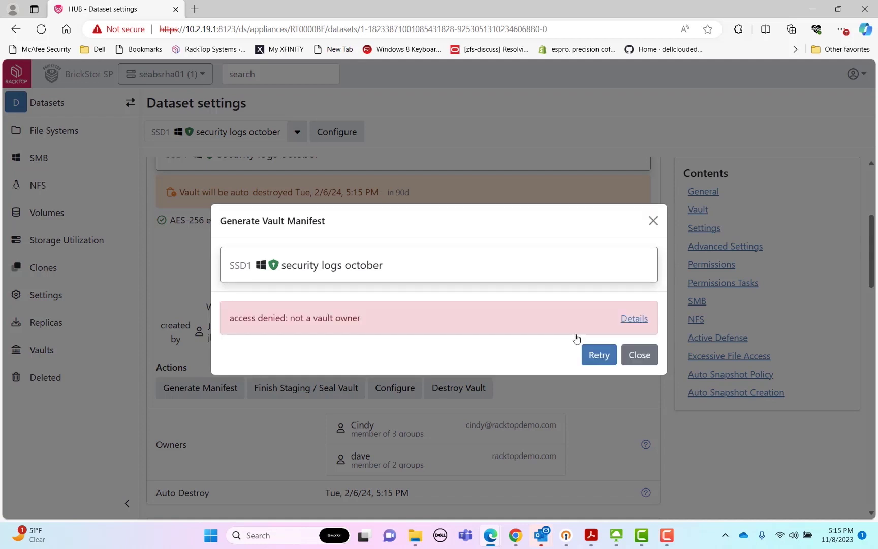
click(640, 355)
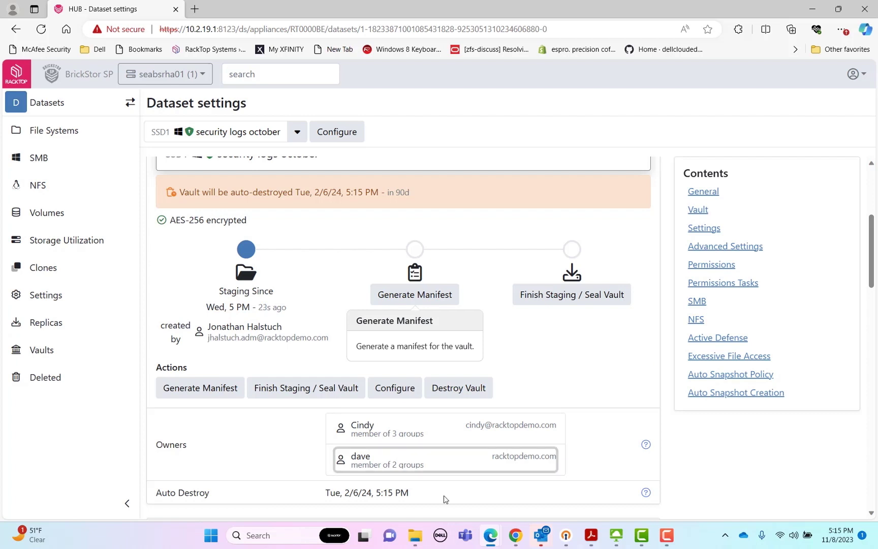
Open the security logs october folder on the 10.2.19.1 share
mouse_move(426, 534)
click(435, 511)
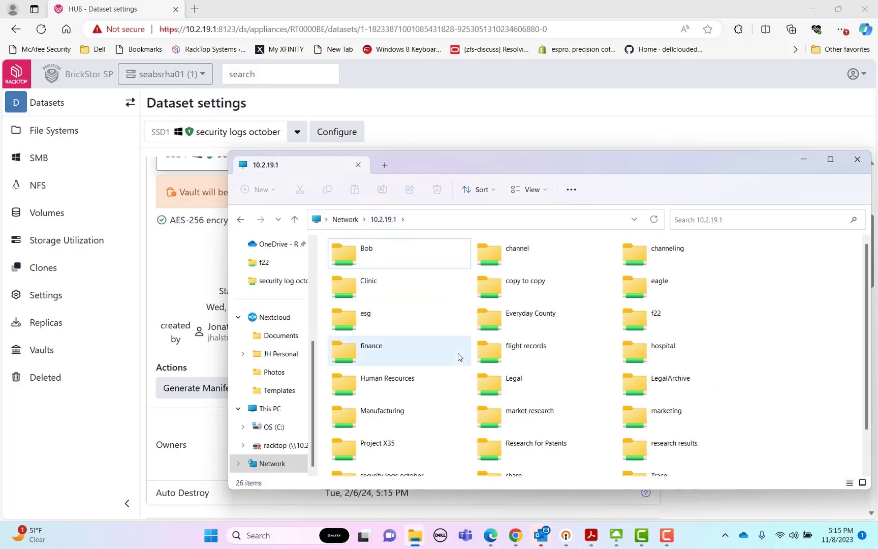
scroll(458, 356, down, 2)
click(396, 439)
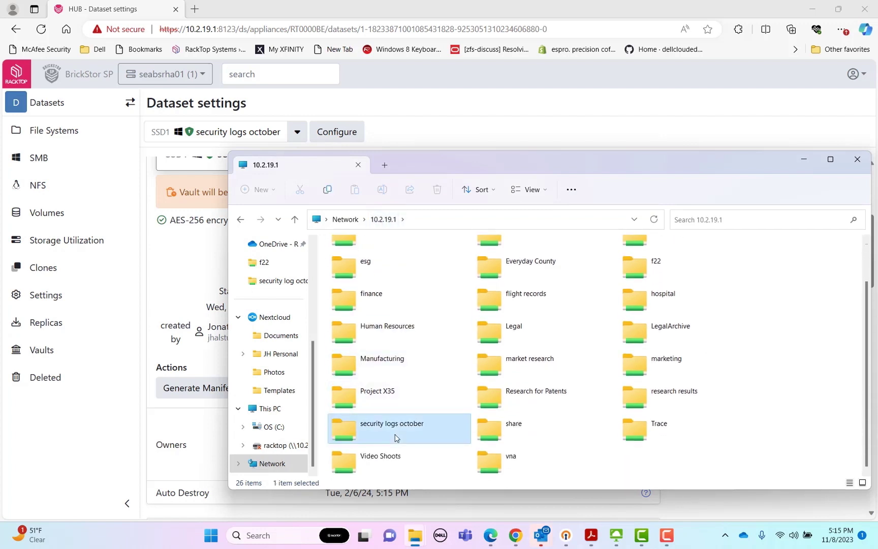
double_click(396, 438)
Copy the 12 October Logs files into the share and switch to the owner's remote desktop
mouse_move(413, 532)
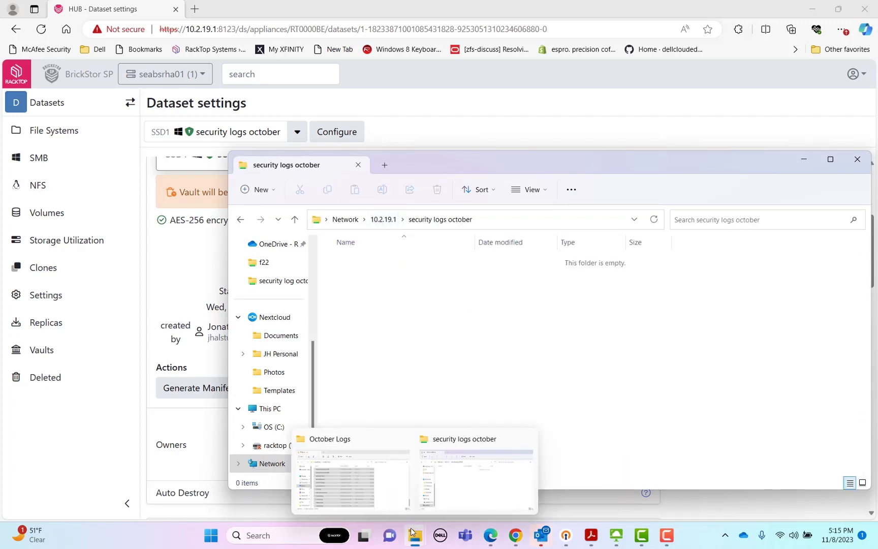
click(368, 489)
drag(309, 293, 756, 330)
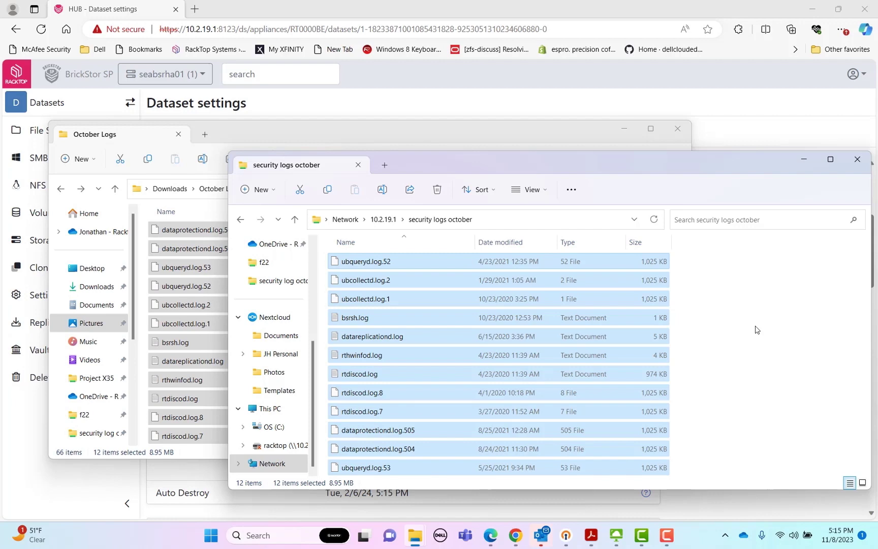
mouse_move(616, 533)
click(630, 485)
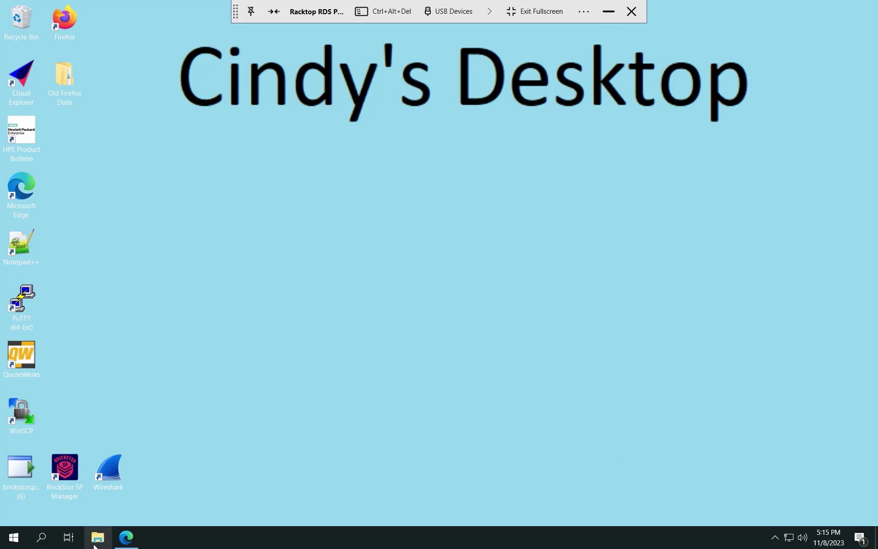
Open Edge and sign in to the Hub with the vault owner's username and password
click(122, 543)
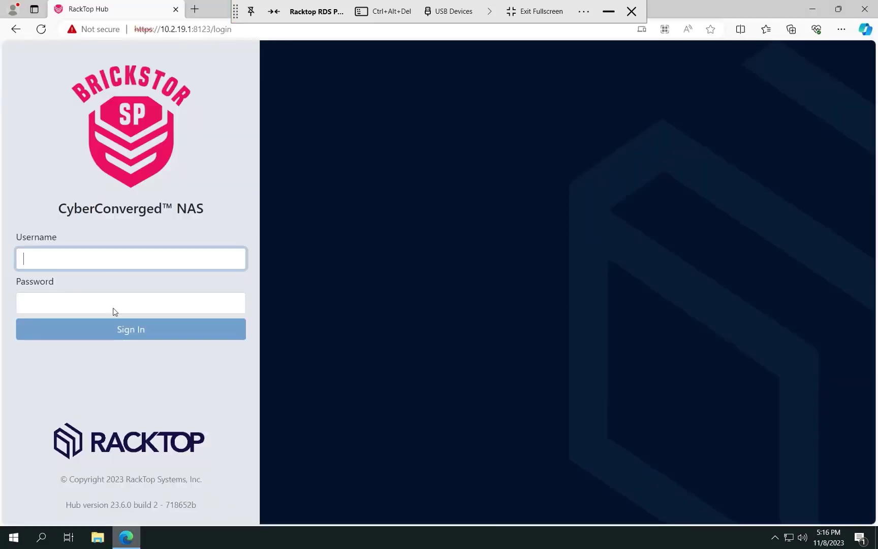
click(112, 253)
text(cindy)
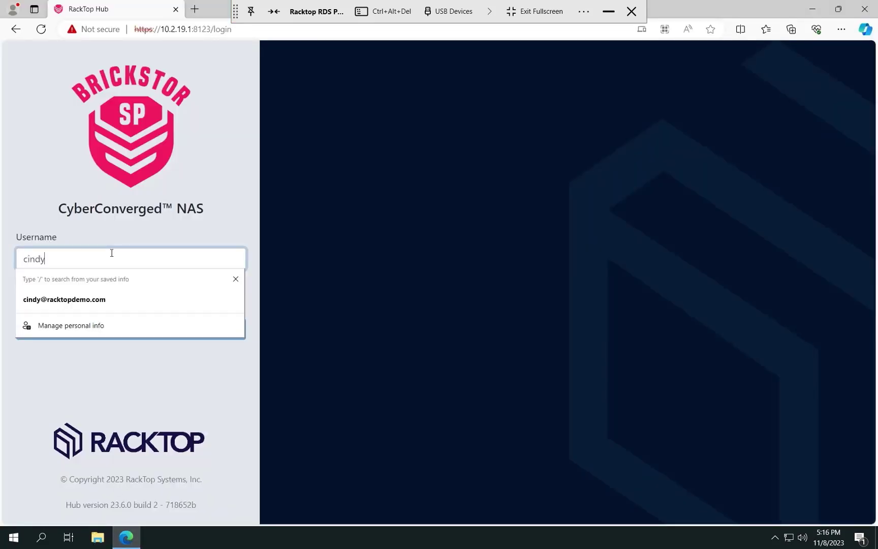
key(Down)
key(Return)
text(•••••••)
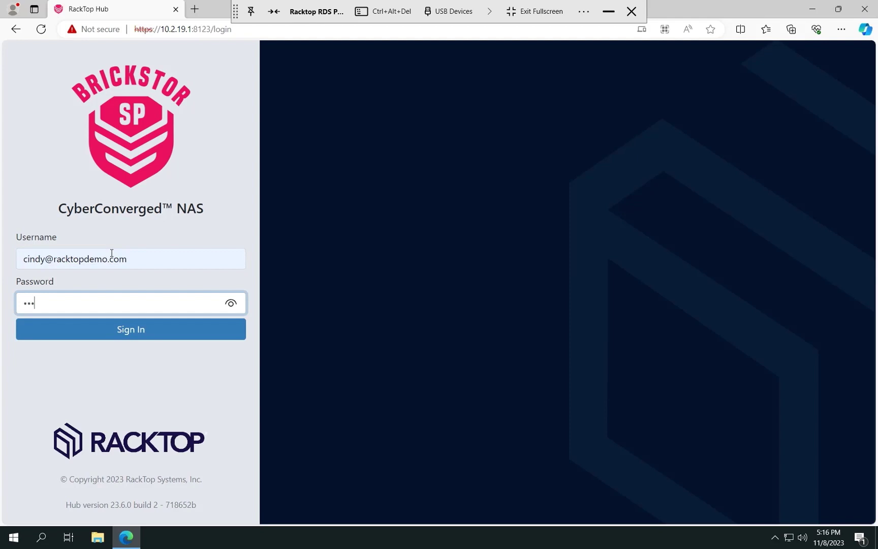
key(Return)
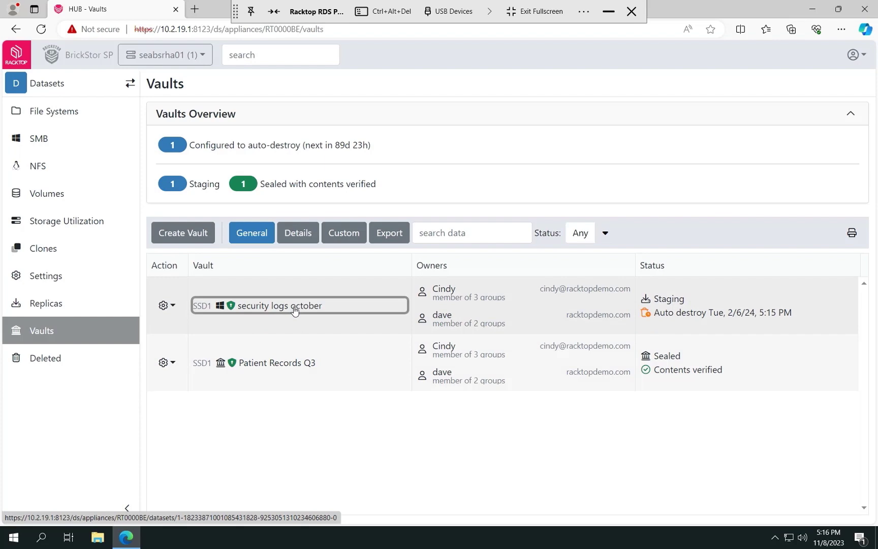
Generate the security logs october vault manifest and acknowledge its 13-file summary
click(295, 307)
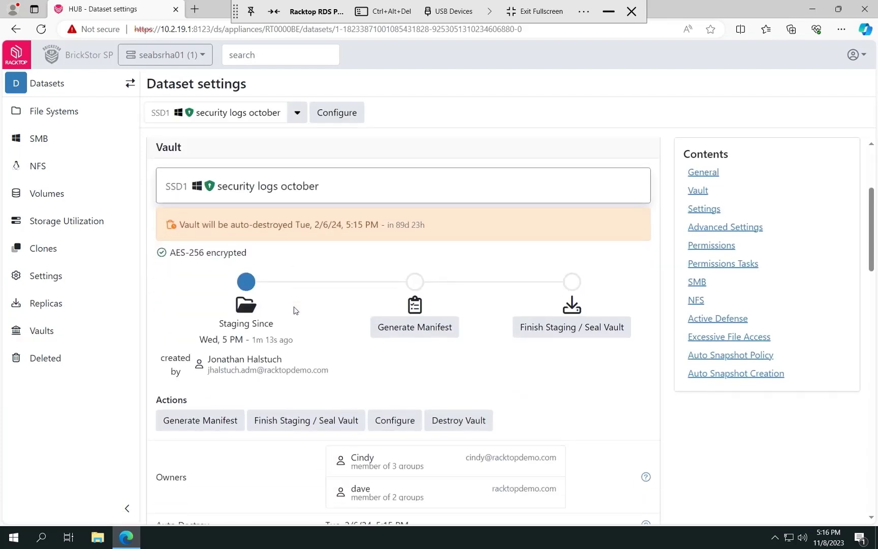
click(393, 331)
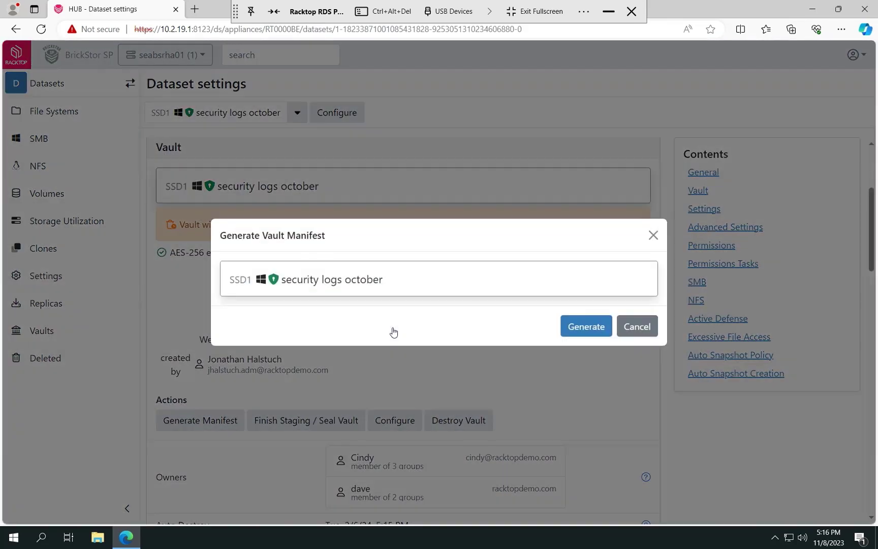
click(586, 327)
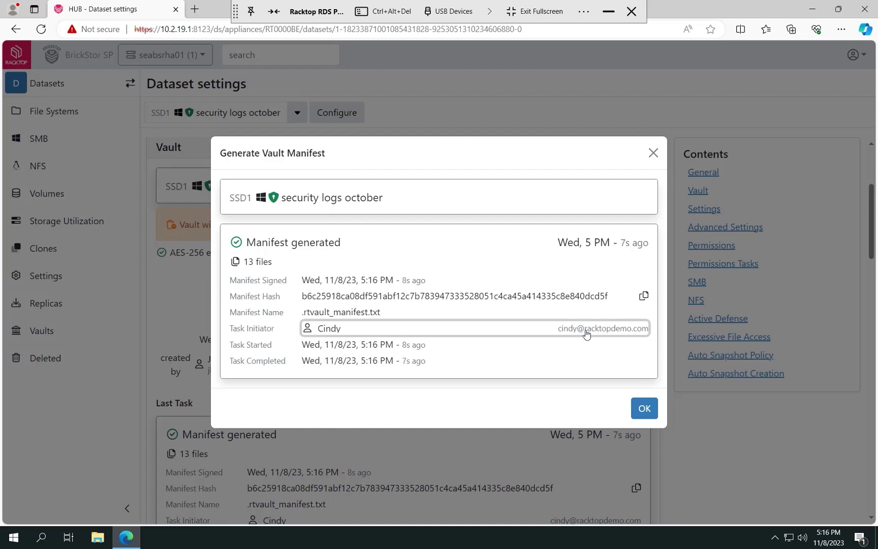
click(644, 408)
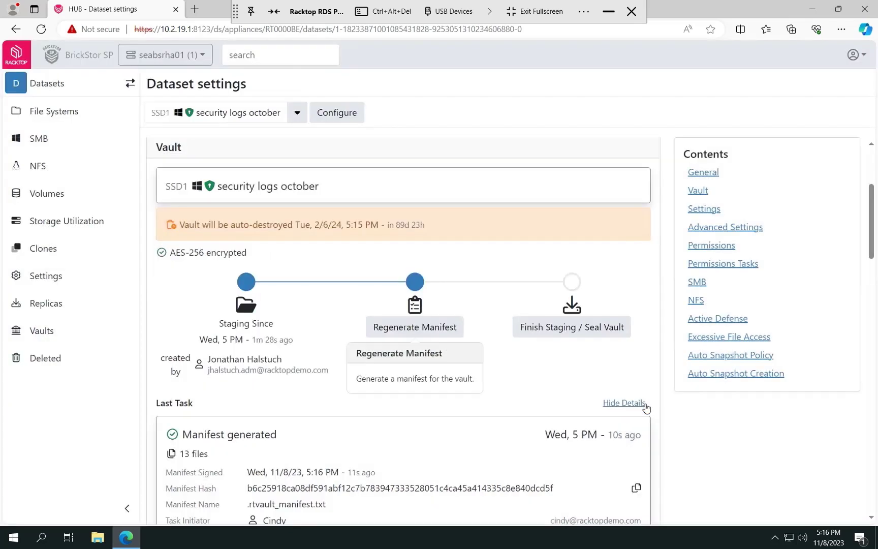
Refresh the share folder and read .rtvault_manifest.txt in Notepad
click(609, 11)
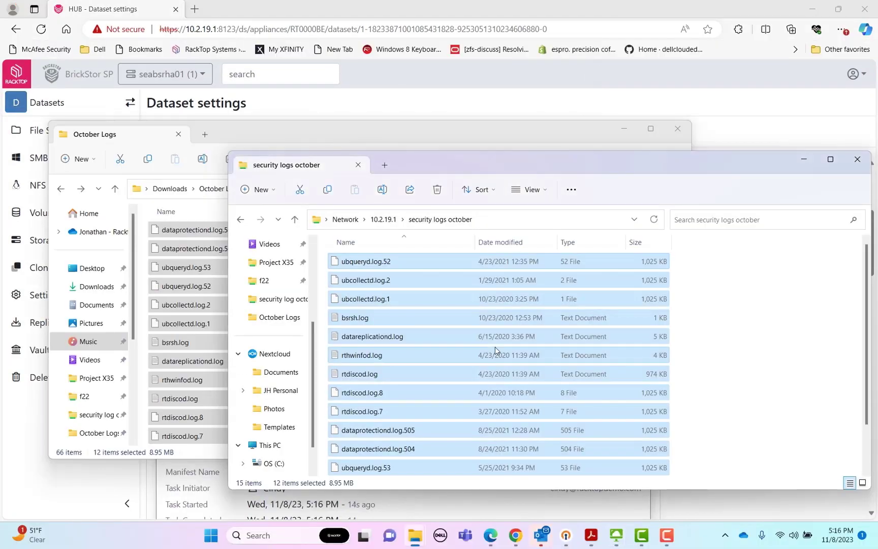
click(441, 219)
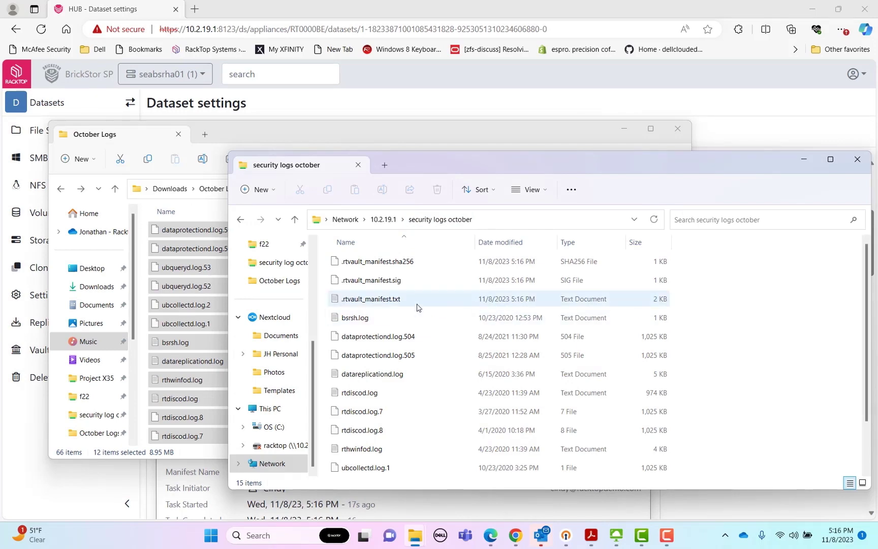
click(391, 301)
double_click(392, 300)
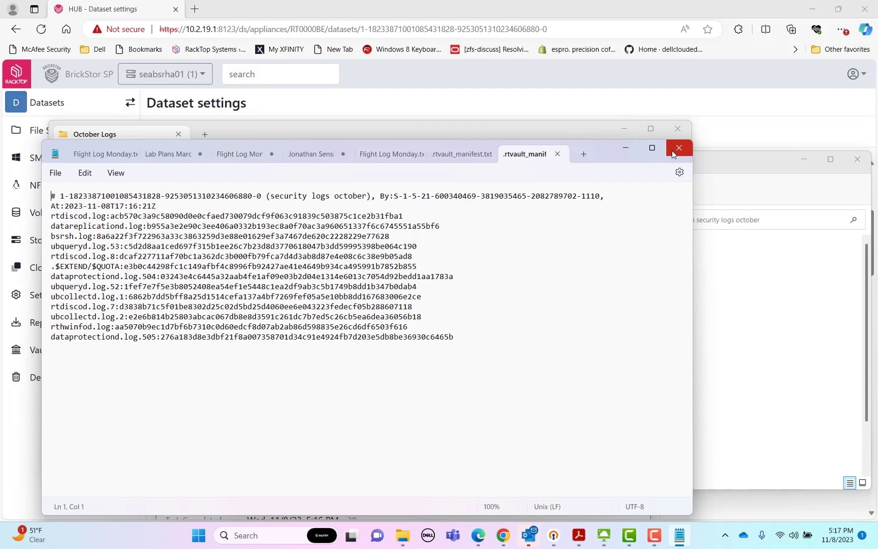
click(678, 148)
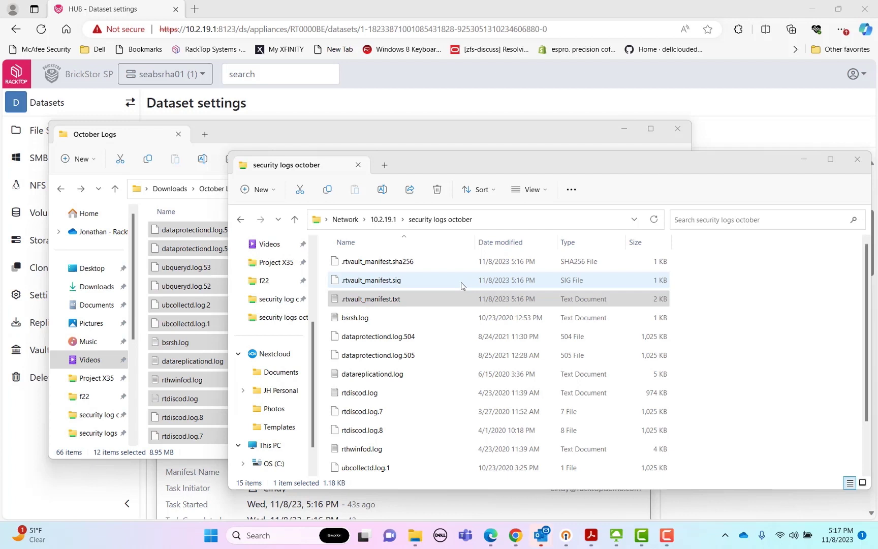
Go up to the 10.2.19.1 share and return to the owner's remote session
click(384, 220)
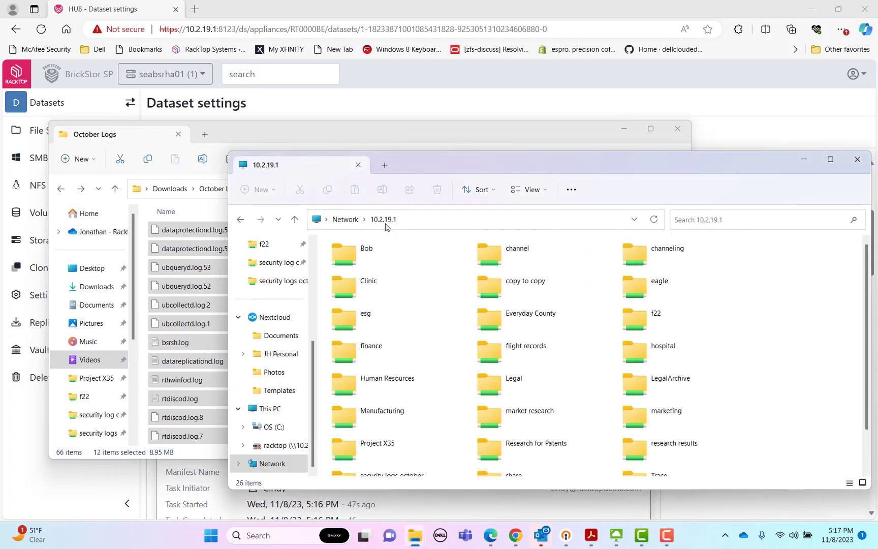
mouse_move(616, 536)
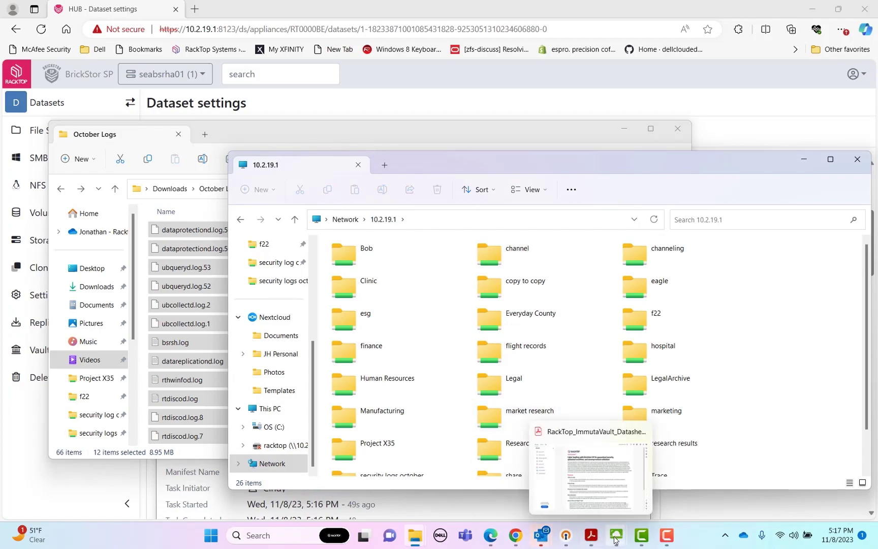
click(630, 507)
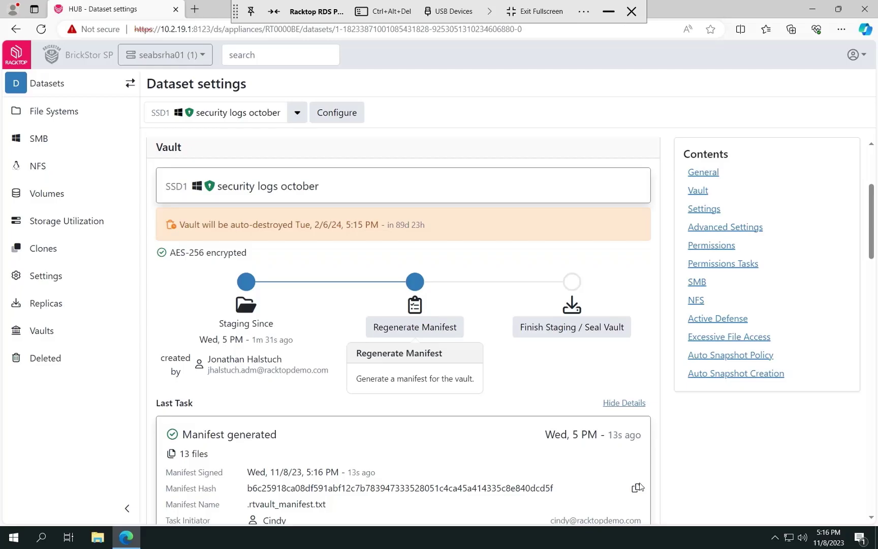
Seal the vault by entering the confirmation phrase 'seal security logs october' and confirming
click(595, 329)
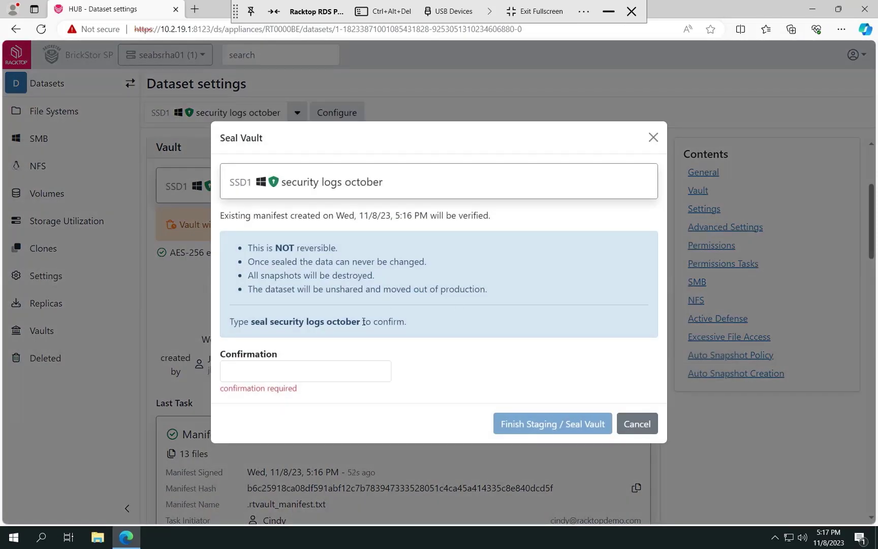
drag(362, 323, 249, 321)
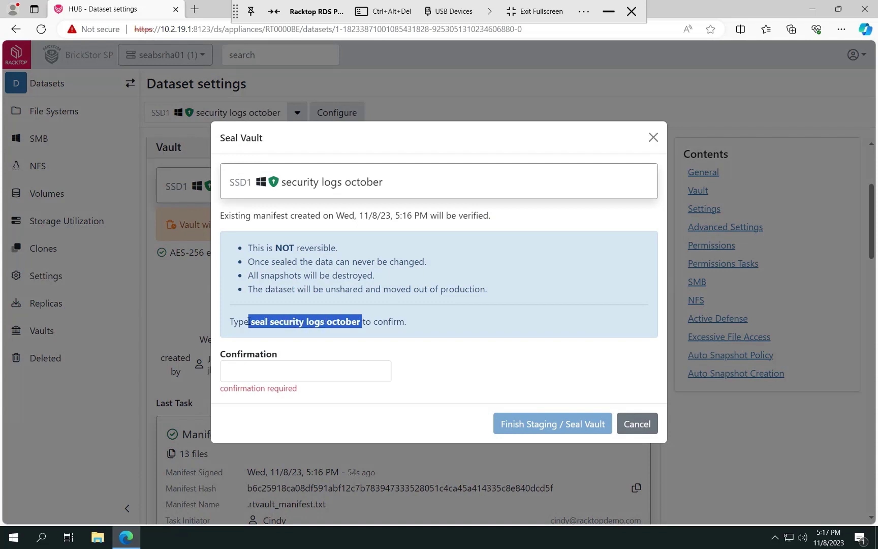
key(ctrl+c)
click(257, 371)
key(ctrl+v)
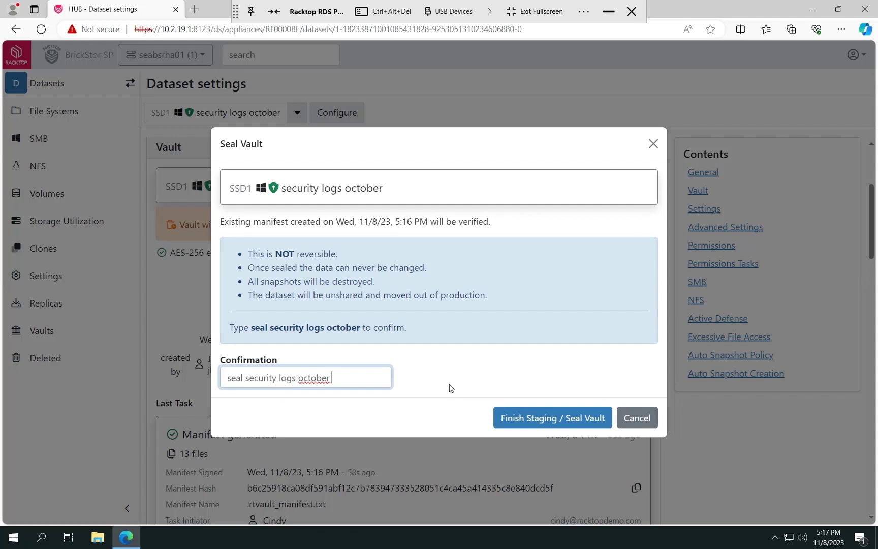
click(524, 417)
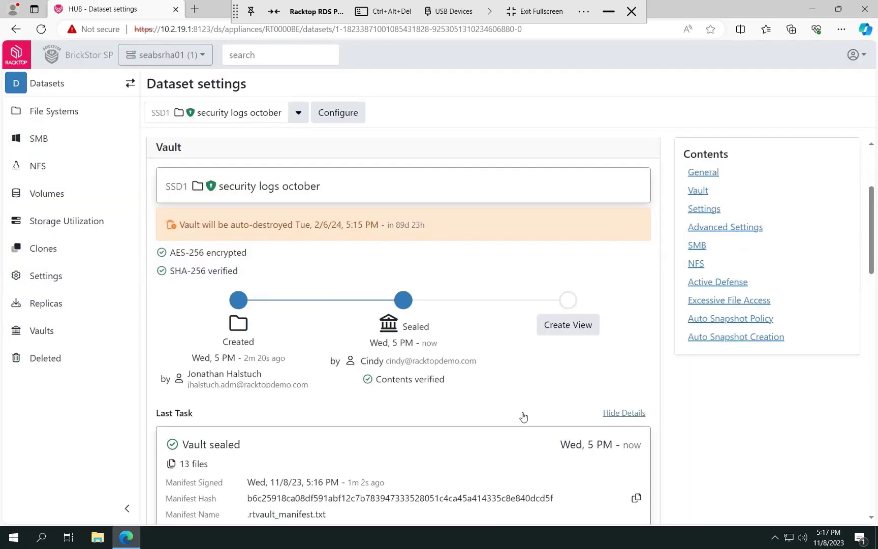
scroll(523, 416, down, 3)
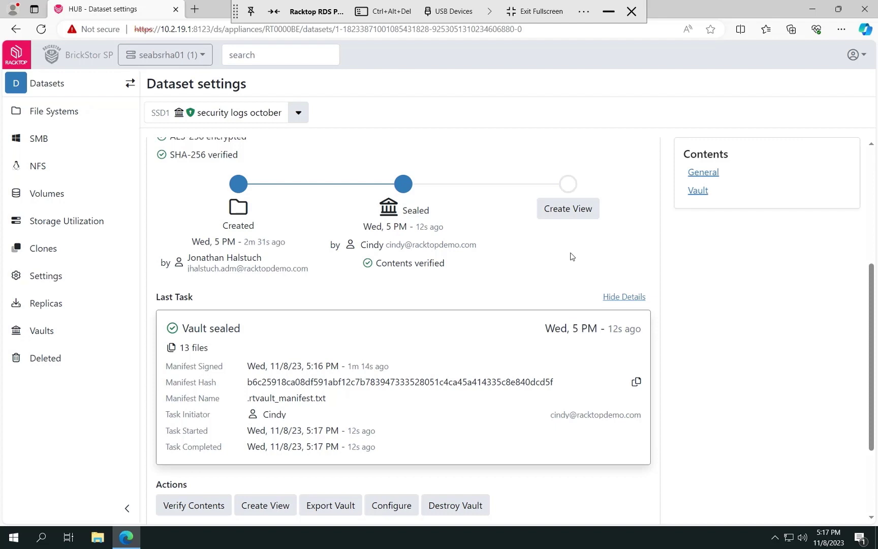
click(608, 12)
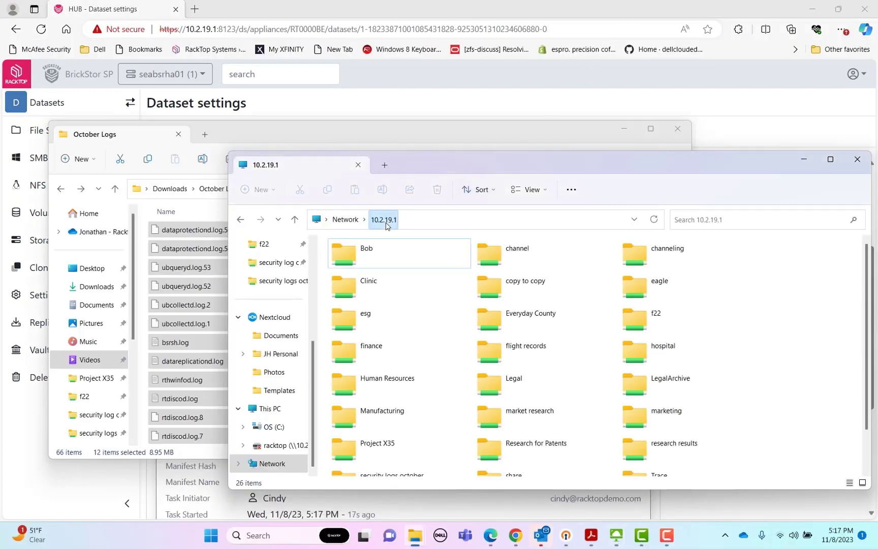
scroll(490, 392, down, 1)
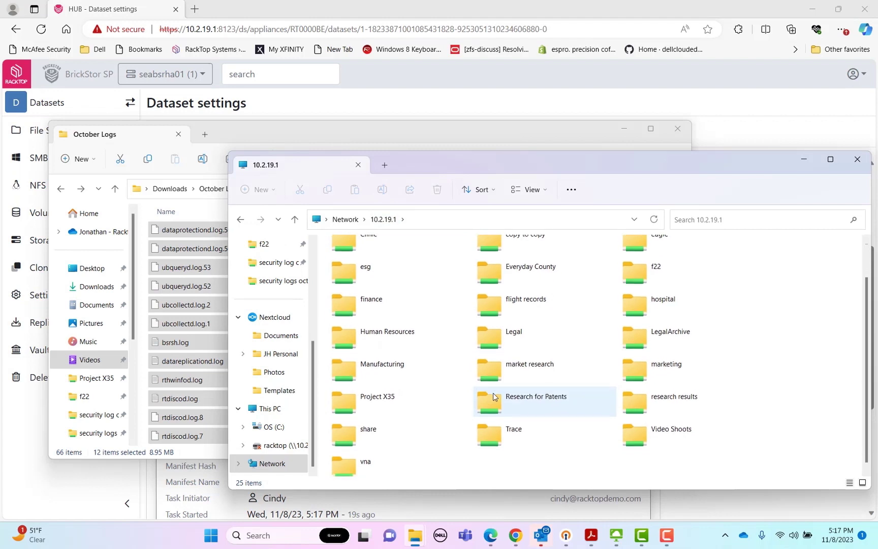
click(494, 396)
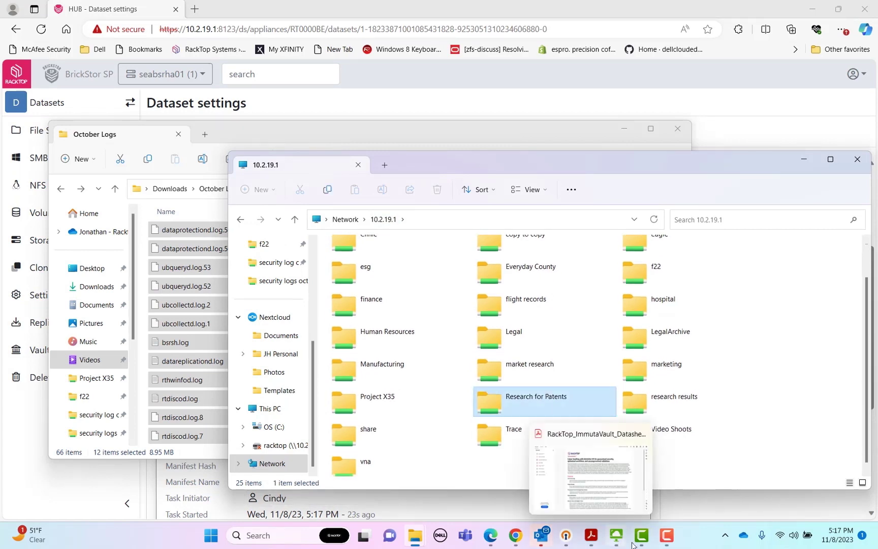
mouse_move(636, 542)
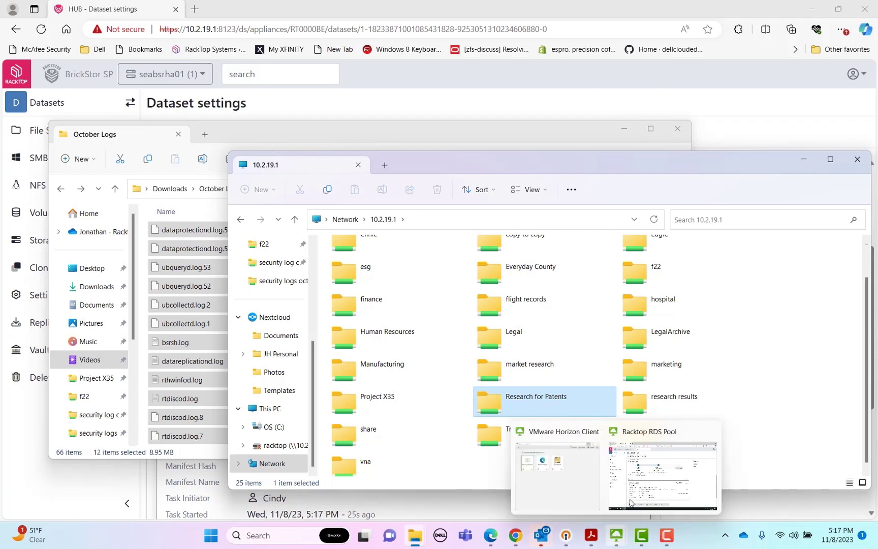
click(632, 503)
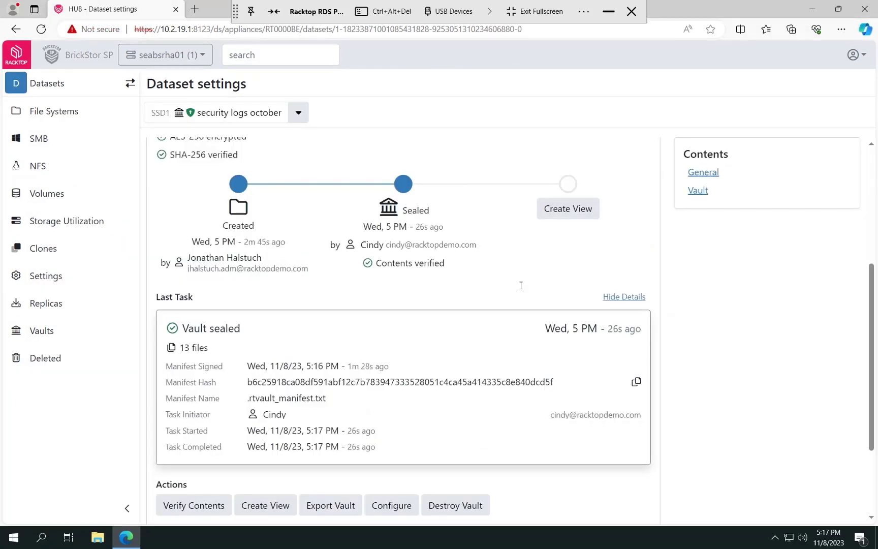
Run Verify Contents on the sealed vault and accept the Manifest verified result for 13 files
scroll(521, 285, down, 3)
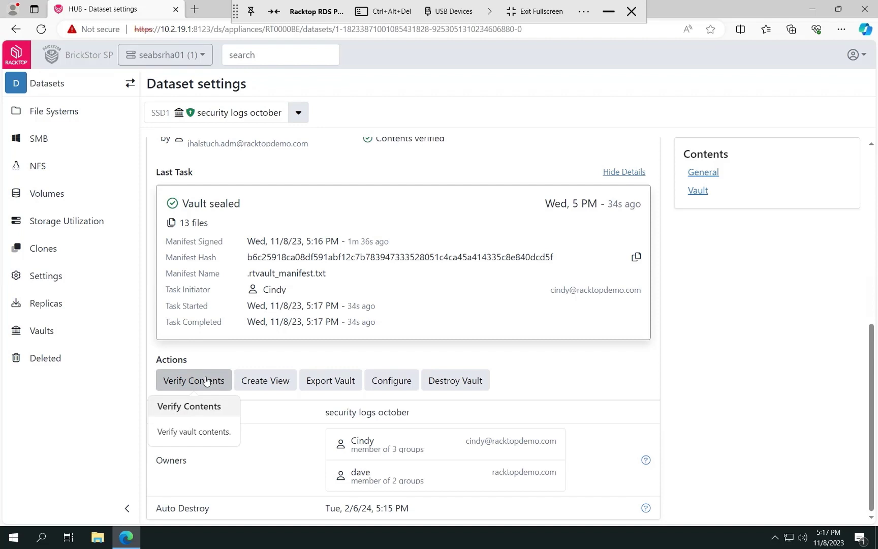
click(205, 380)
click(594, 329)
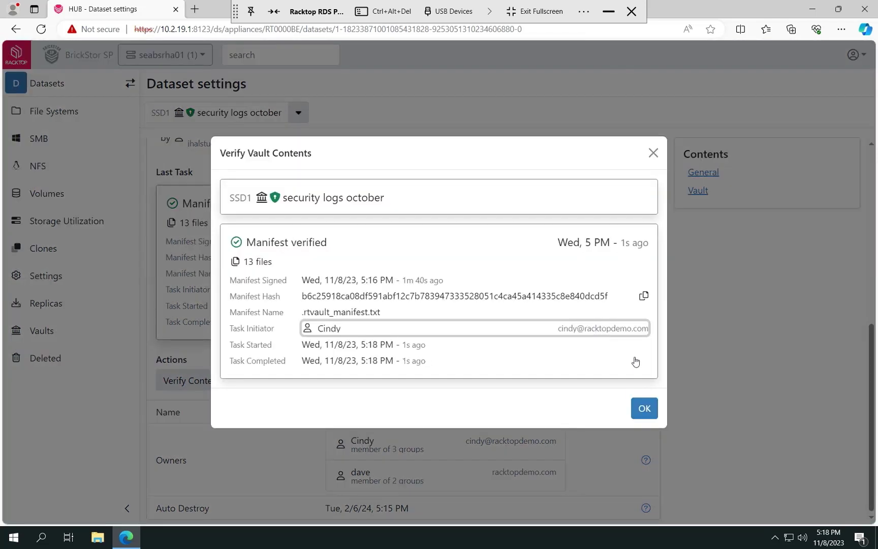
click(645, 415)
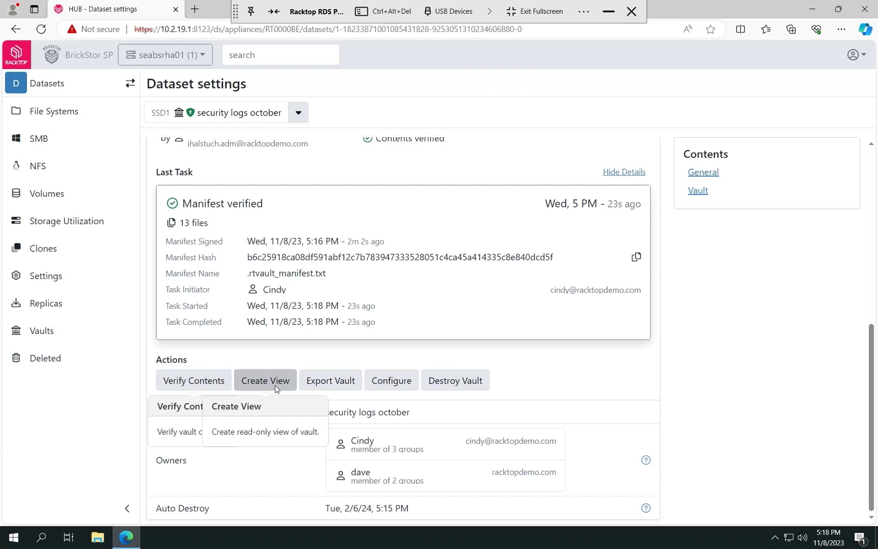
Start a read-only SMB view of the vault and add a third allowed user
click(276, 388)
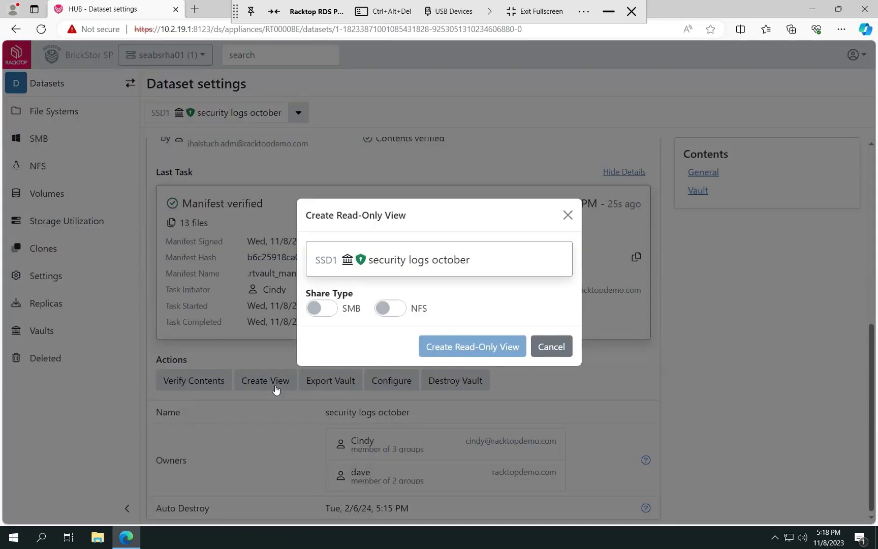
click(335, 310)
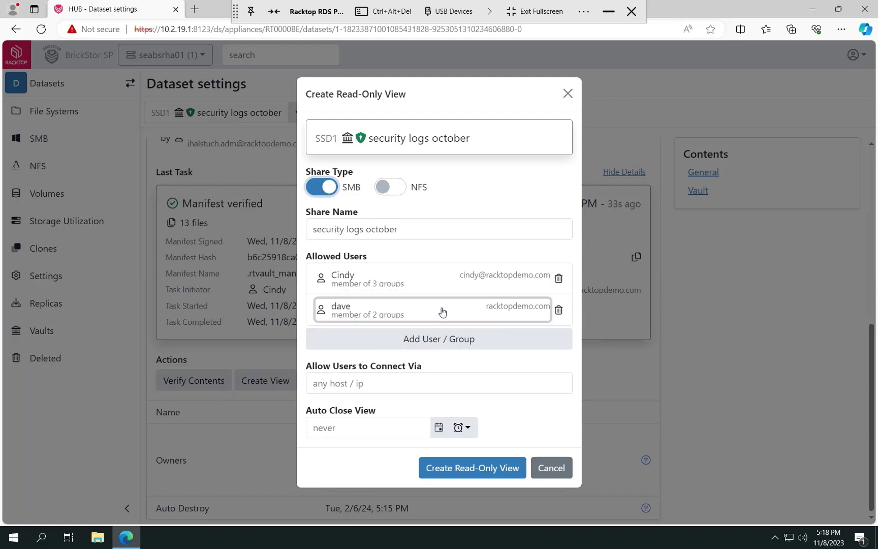
click(444, 342)
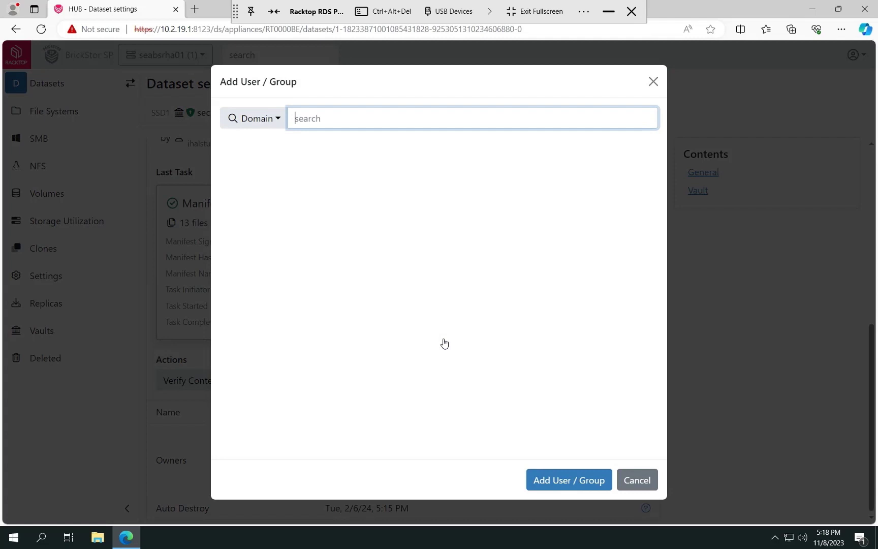
text(je)
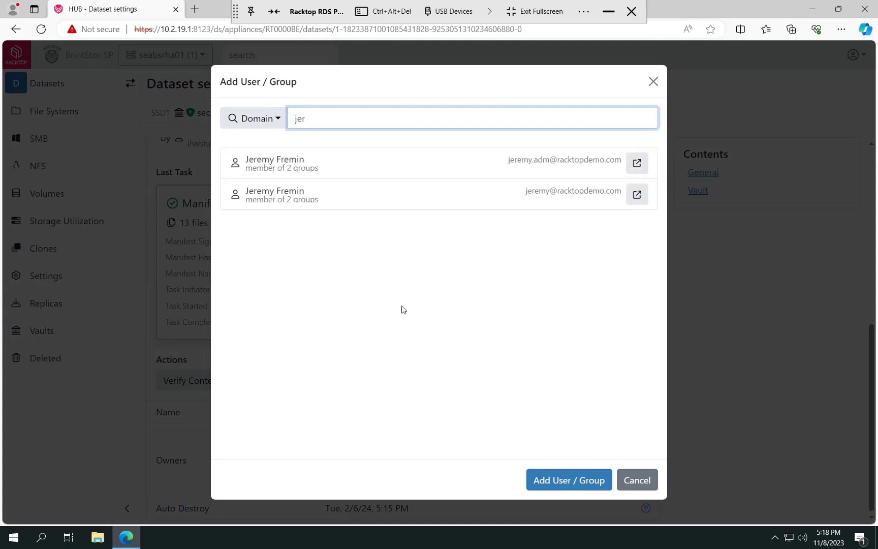
text(r)
click(354, 195)
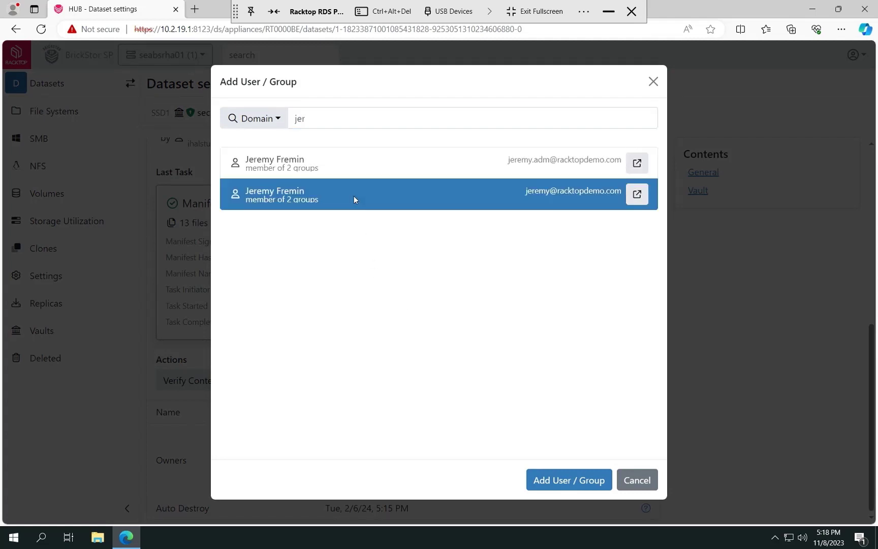
click(548, 479)
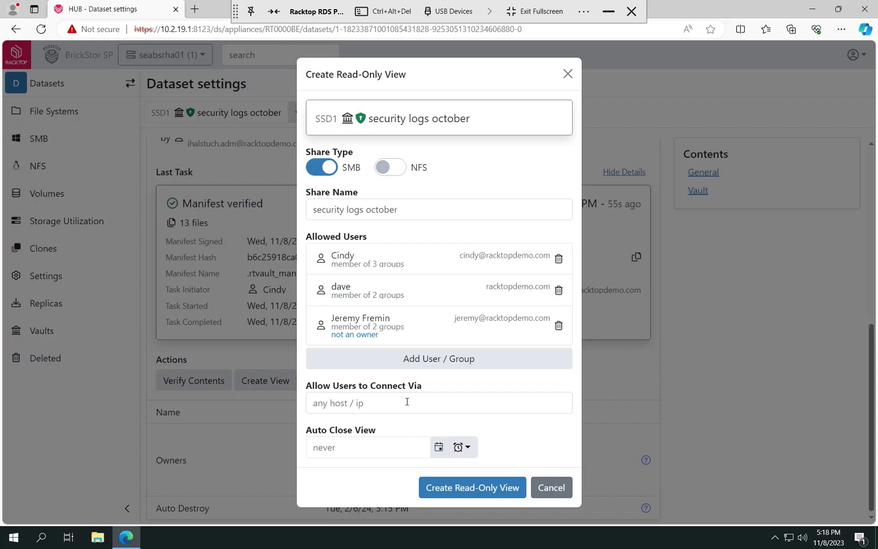
Set the view to auto-close after 1 week and create it
click(462, 447)
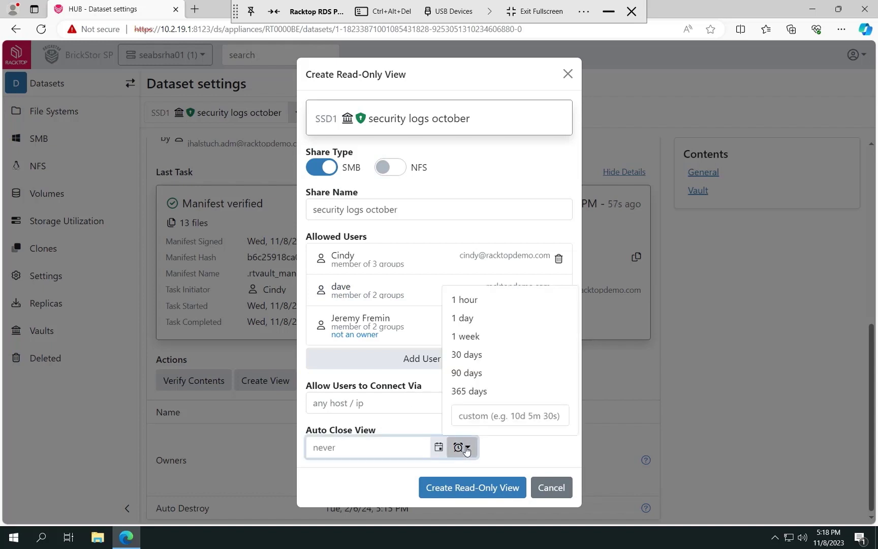
click(483, 337)
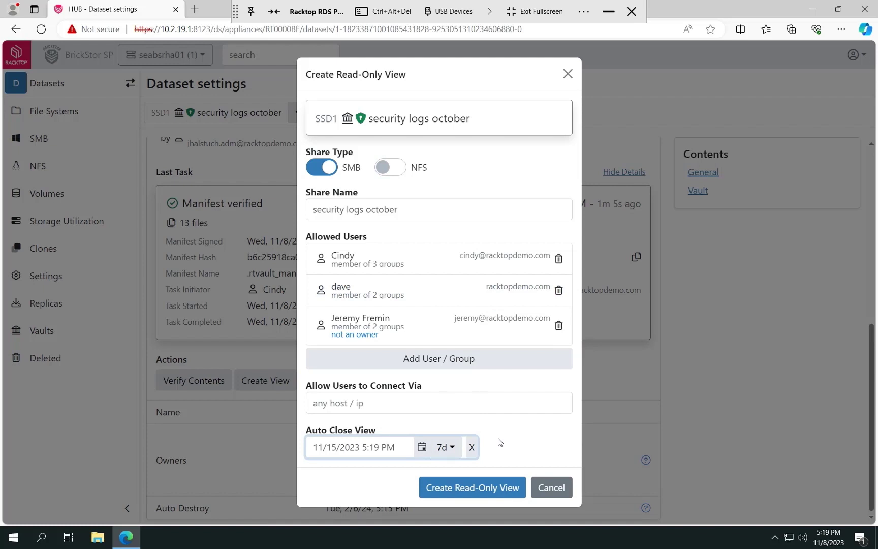
click(497, 488)
key(Return)
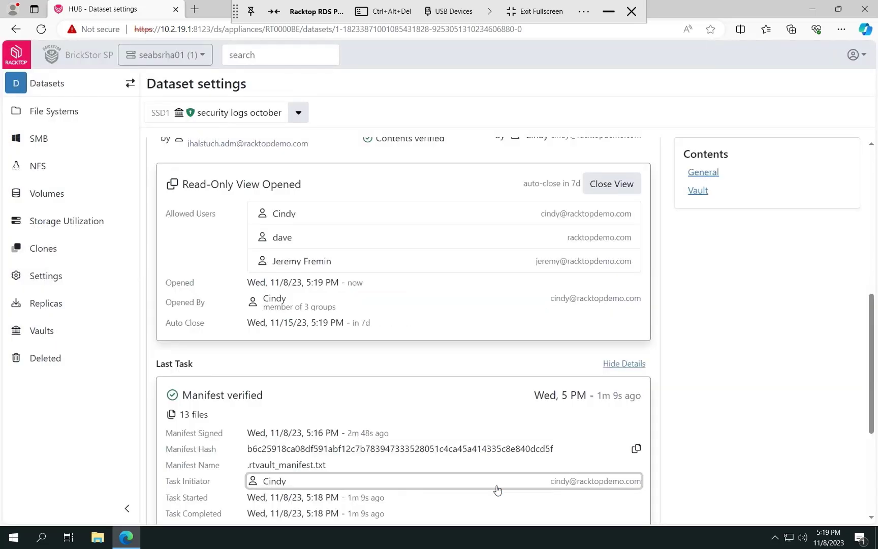
click(91, 539)
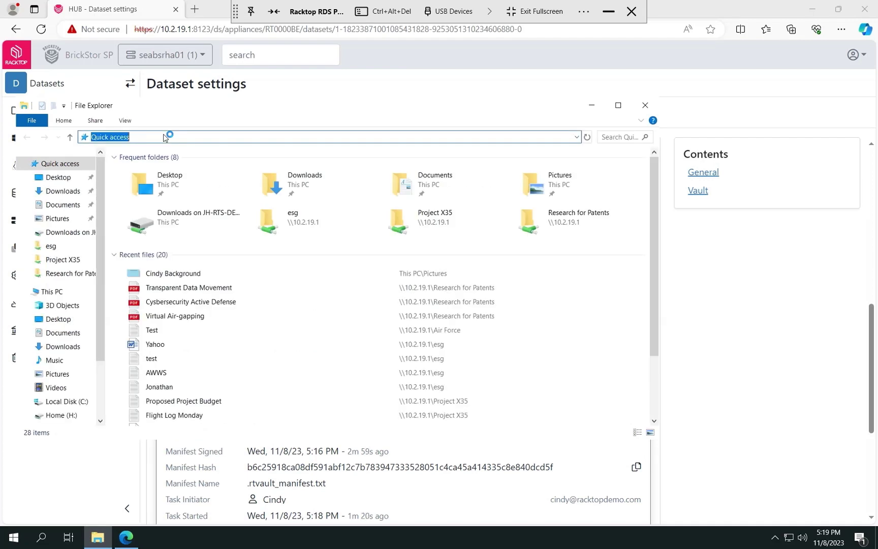
text(cindy)
key(BackSpace)
key(BackSpace)
key(BackSpace)
key(BackSpace)
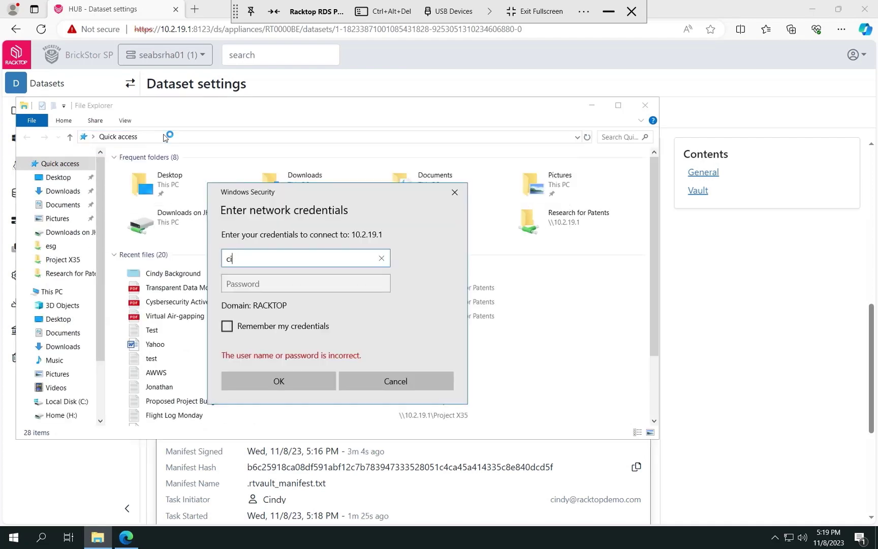
key(Tab)
text(********)
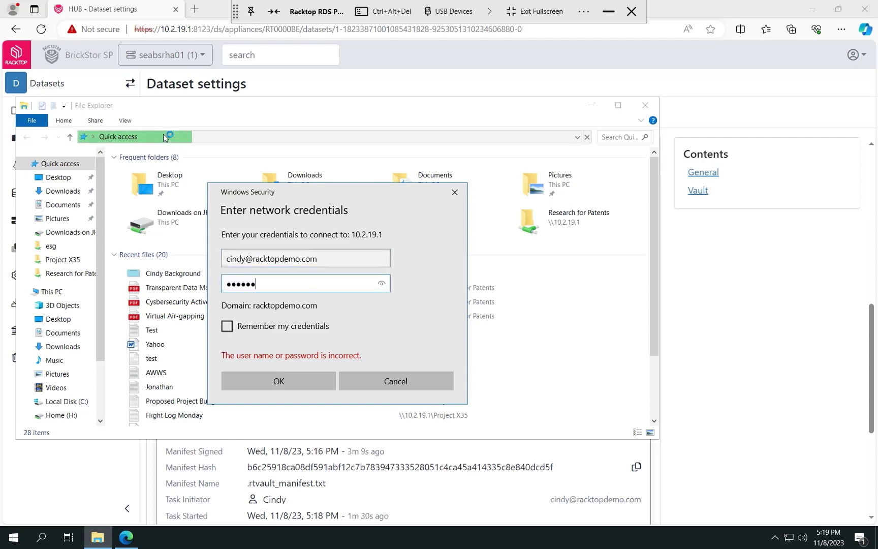
key(Return)
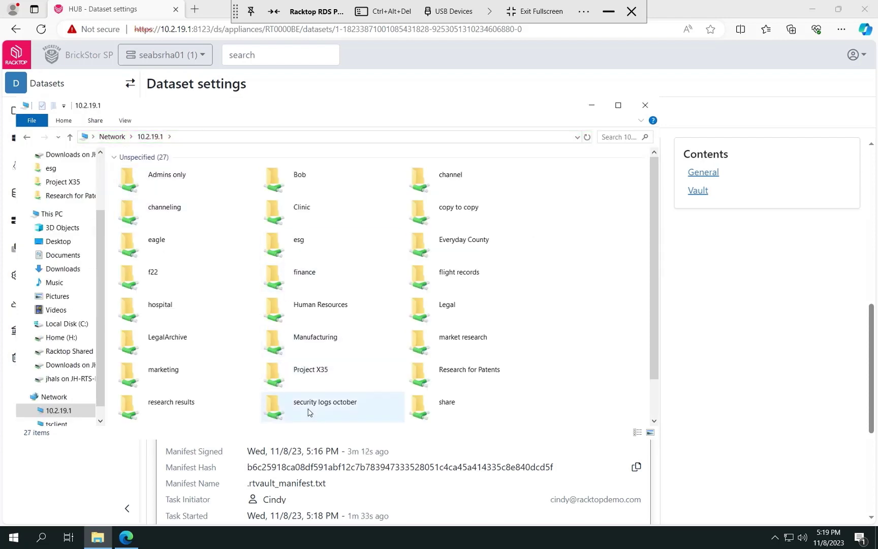
double_click(301, 403)
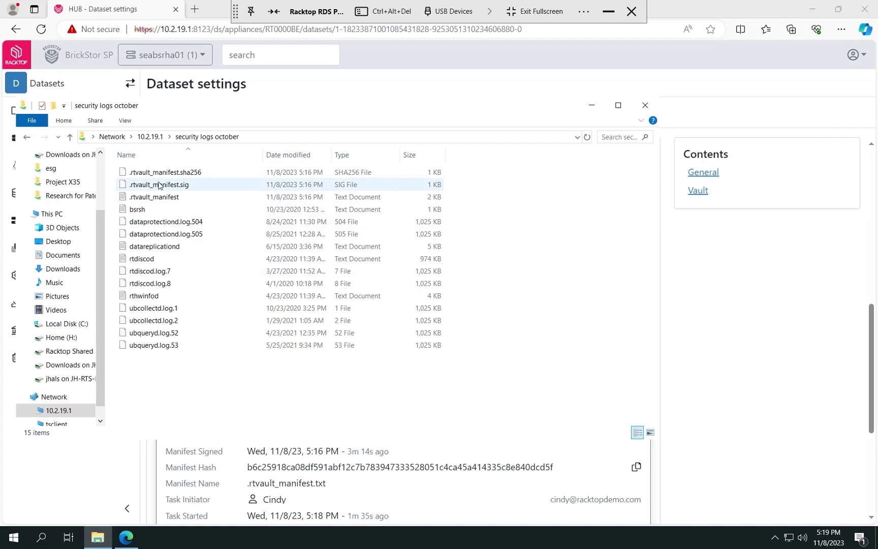
double_click(170, 200)
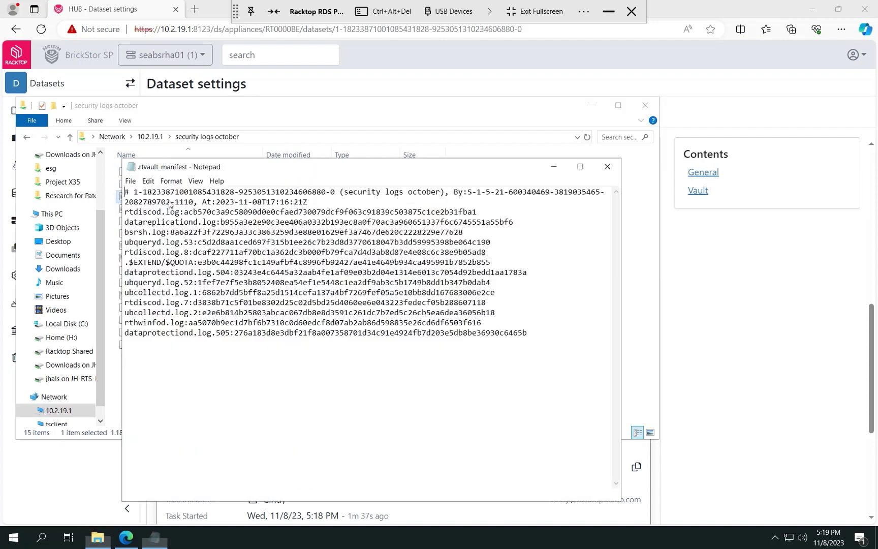
click(607, 167)
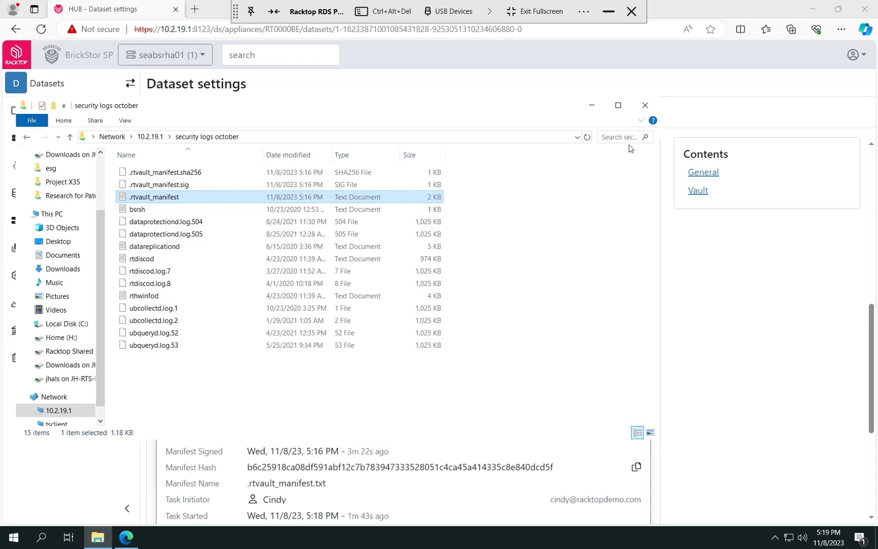
click(645, 105)
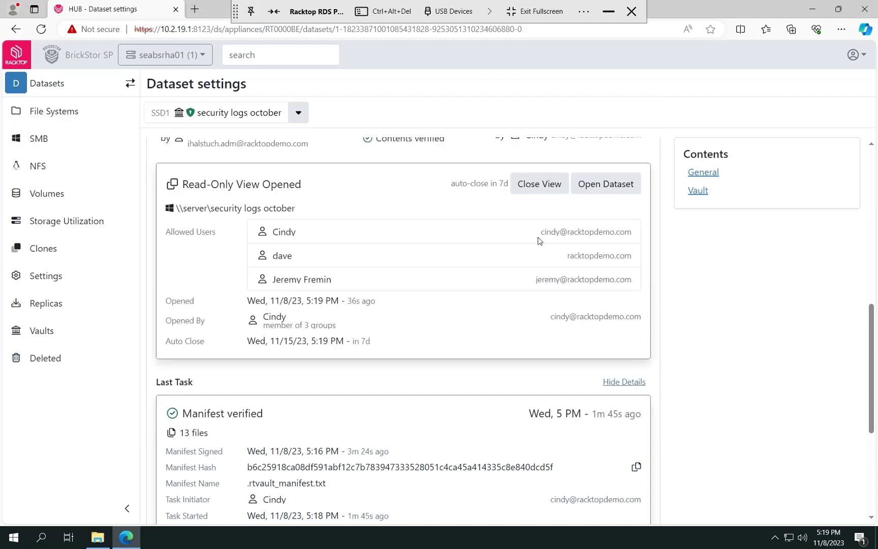
click(543, 281)
scroll(541, 284, down, 5)
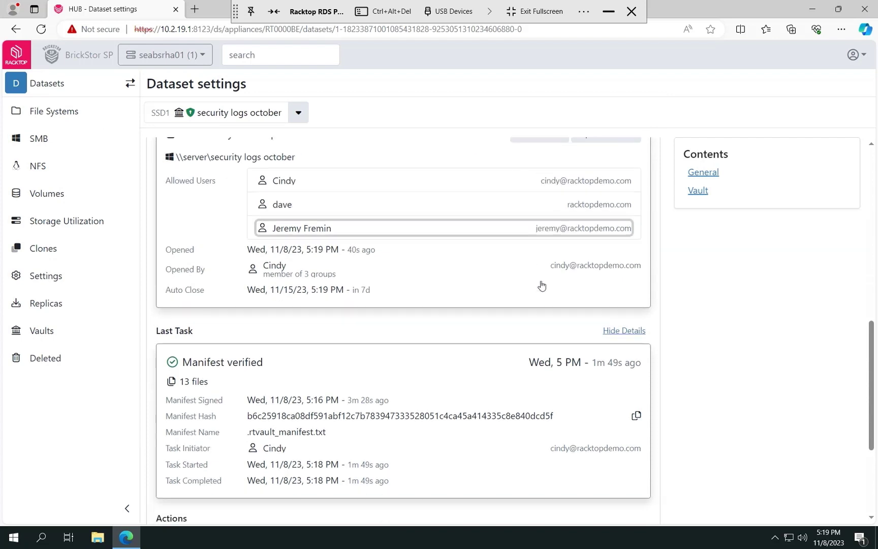